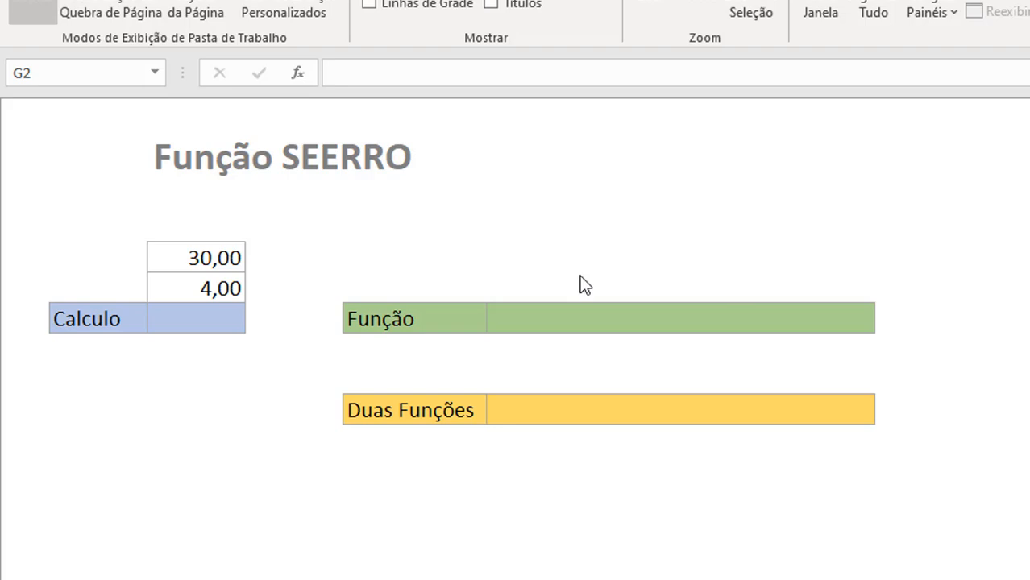
# Enter =SEERRO(C5/C6;"") in the blue result cell C7 beside Calculo.
pyautogui.click(198, 326)
pyautogui.write('=seerro(')
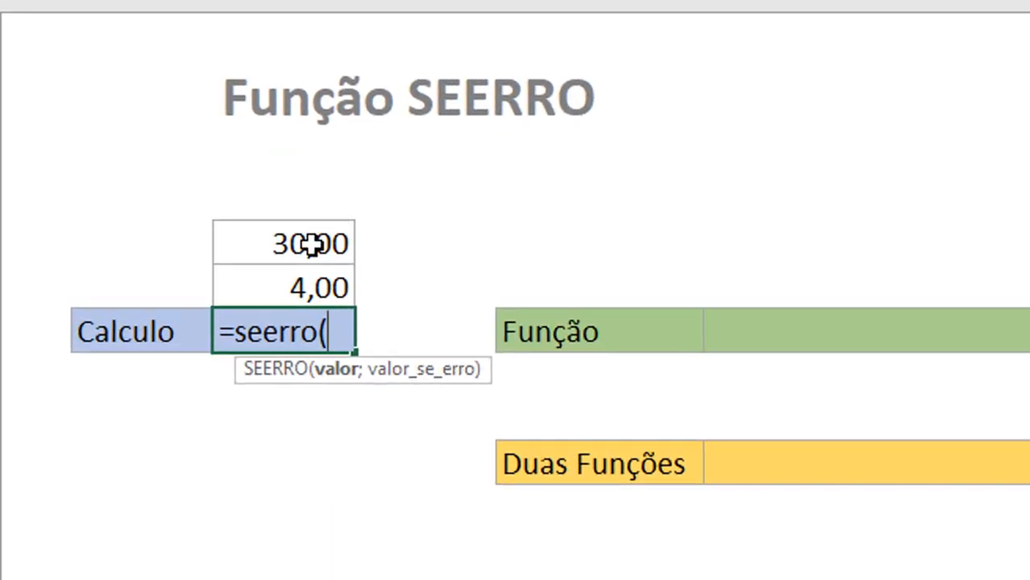
pyautogui.click(311, 244)
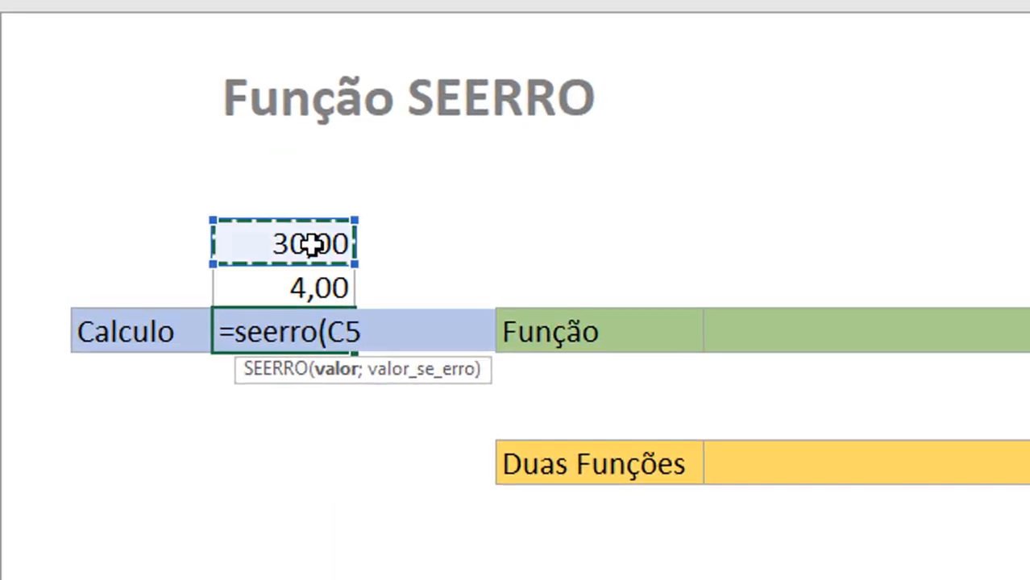
pyautogui.write('/')
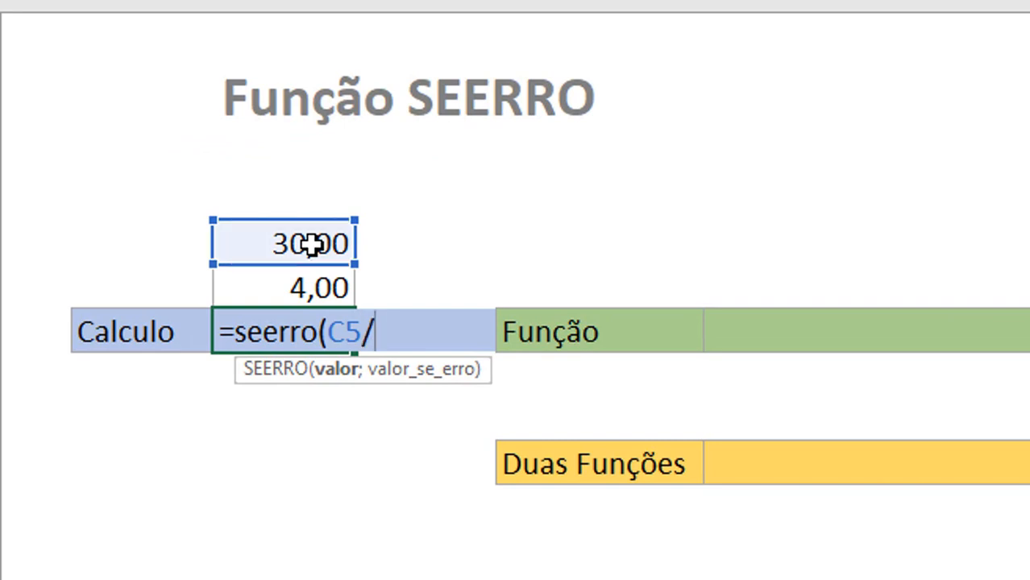
pyautogui.click(314, 286)
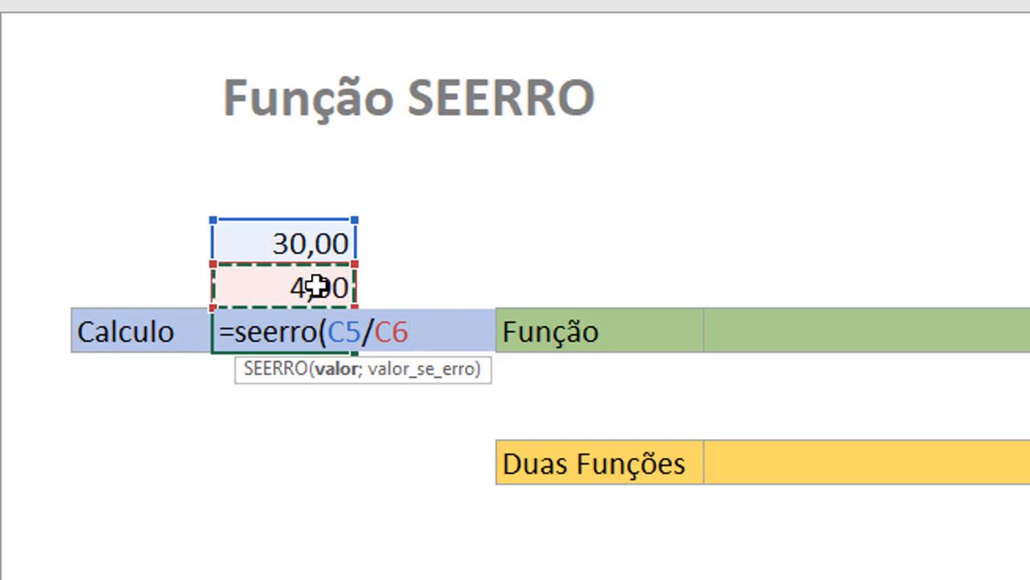
pyautogui.write(';')
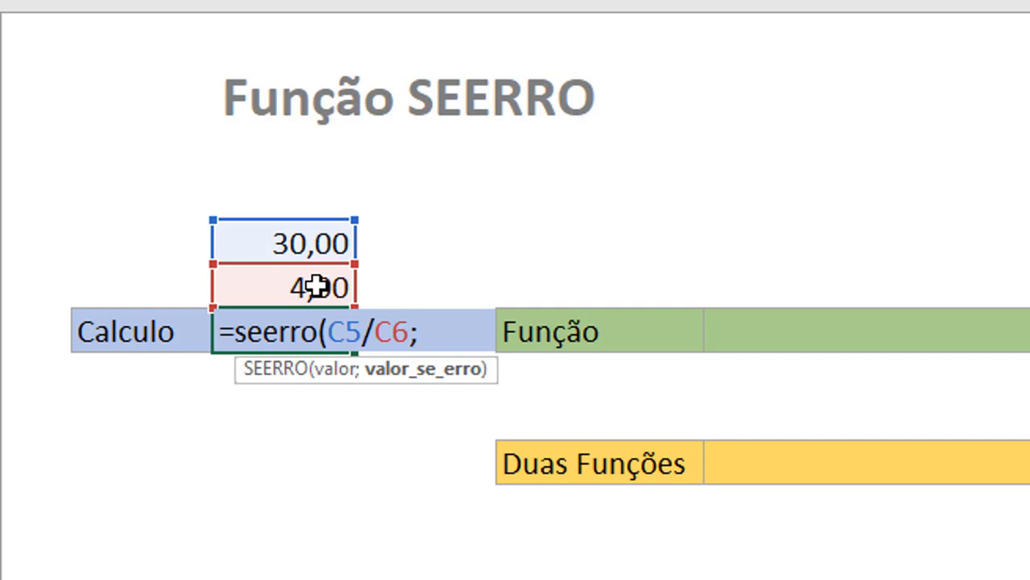
pyautogui.write('"")')
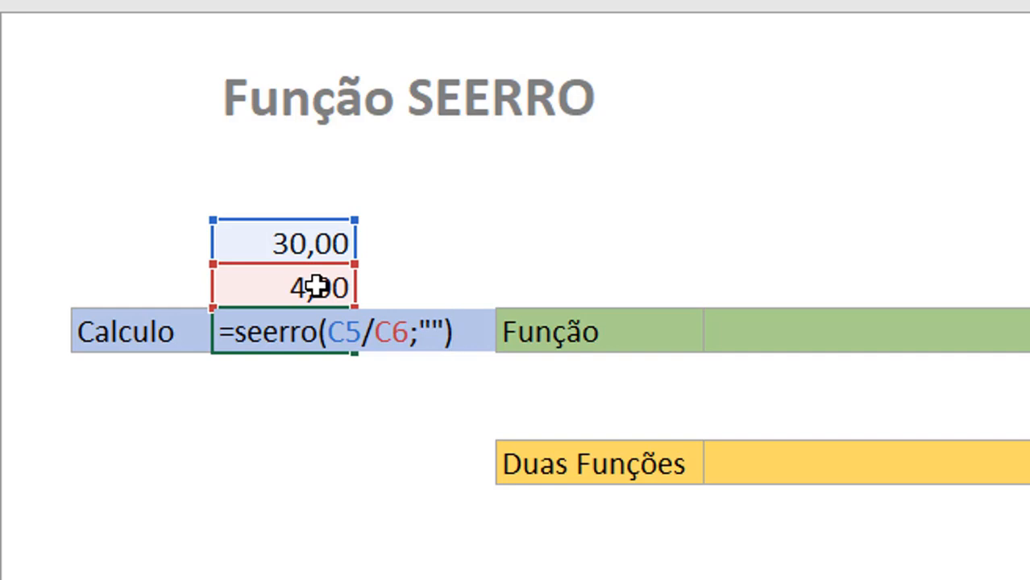
pyautogui.press('Return')
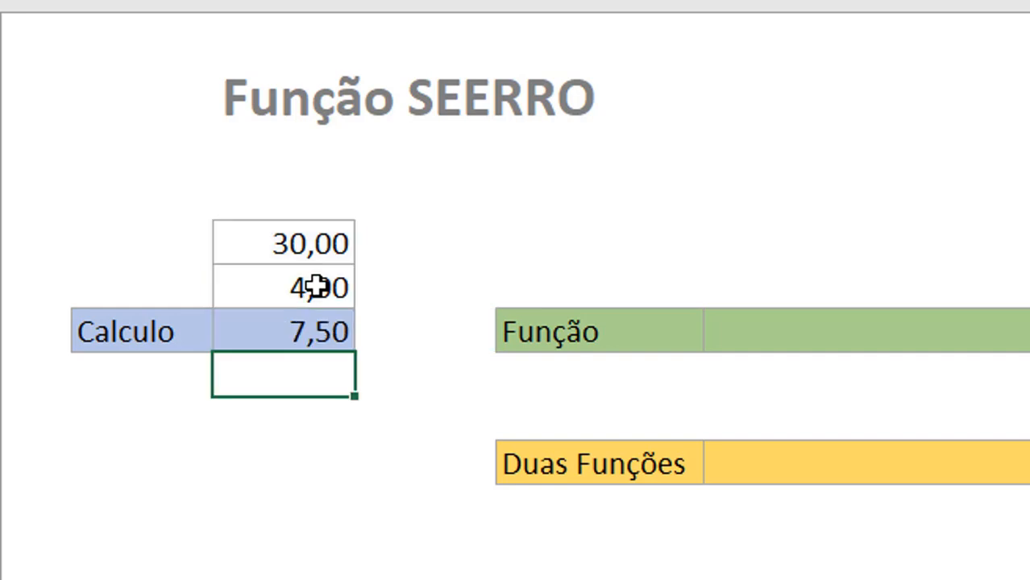
# Set the divisor in cell C6 to 0.
pyautogui.click(301, 258)
pyautogui.click(505, 250)
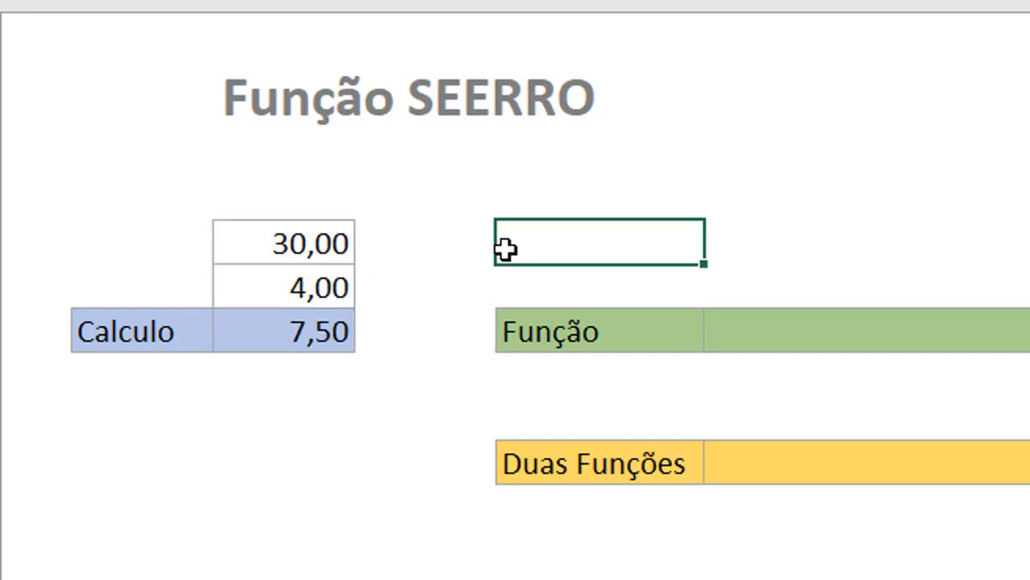
pyautogui.click(315, 282)
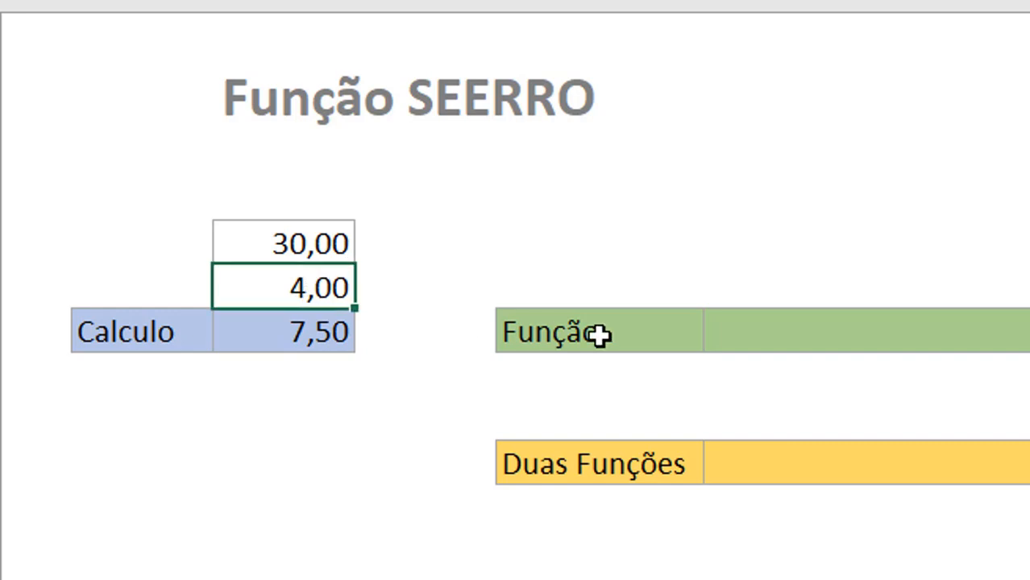
pyautogui.write('4')
pyautogui.press('BackSpace')
pyautogui.write('0')
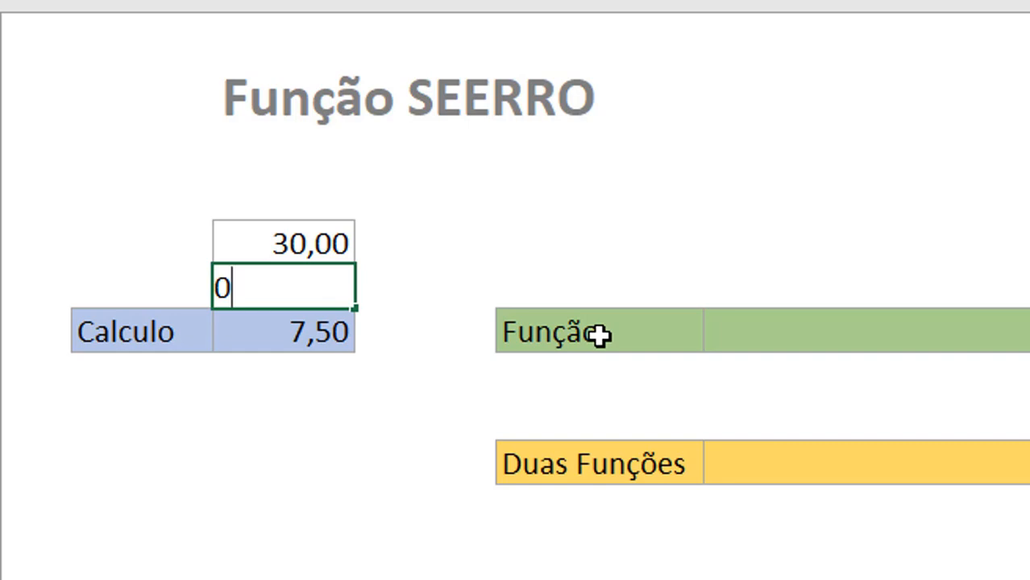
pyautogui.press('Return')
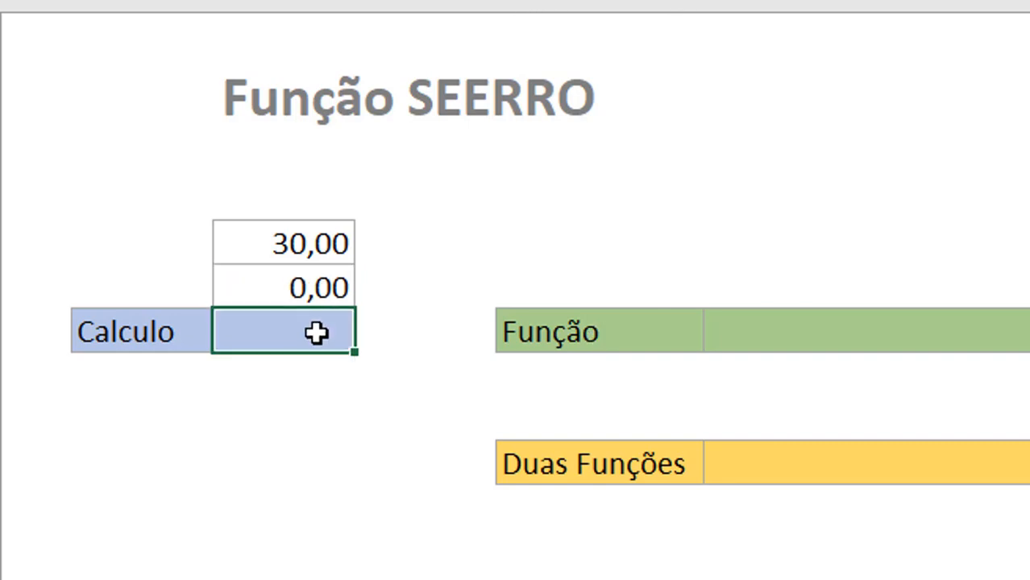
# Enter the unprotected division =C5/C6 in cell C8, directly below the Calculo result.
pyautogui.click(311, 364)
pyautogui.write('=')
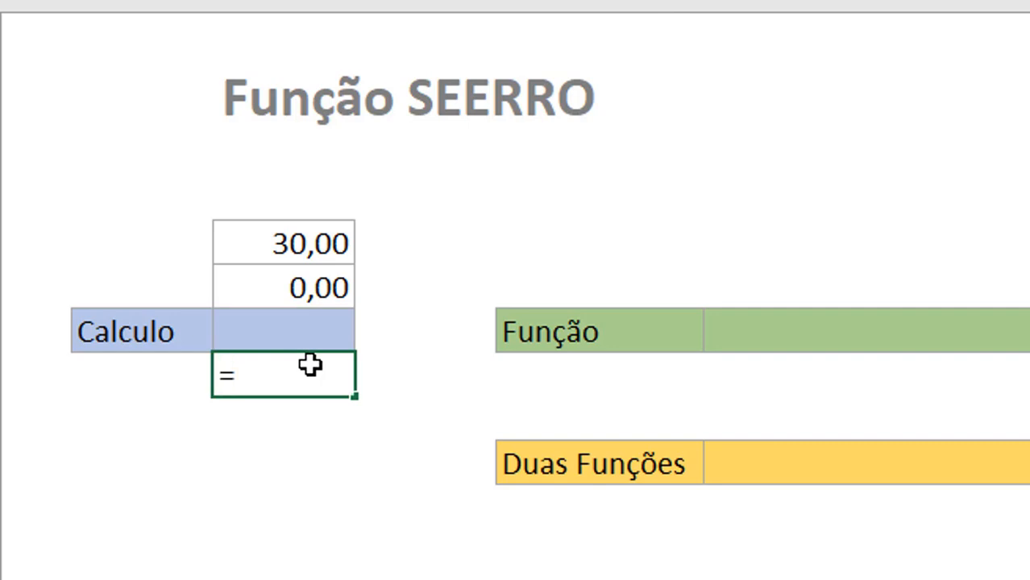
pyautogui.click(277, 245)
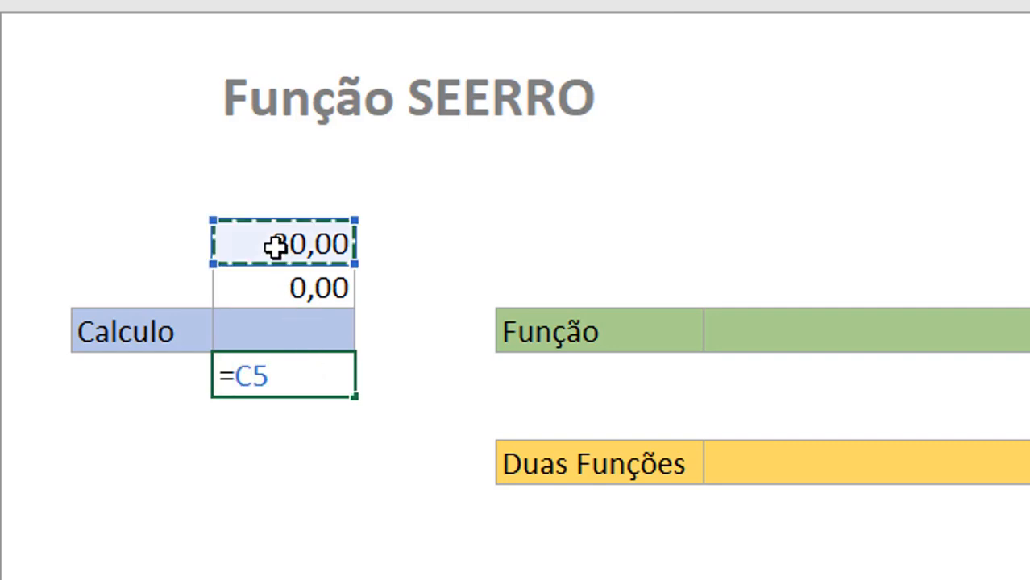
pyautogui.write('/')
pyautogui.click(299, 281)
pyautogui.press('Return')
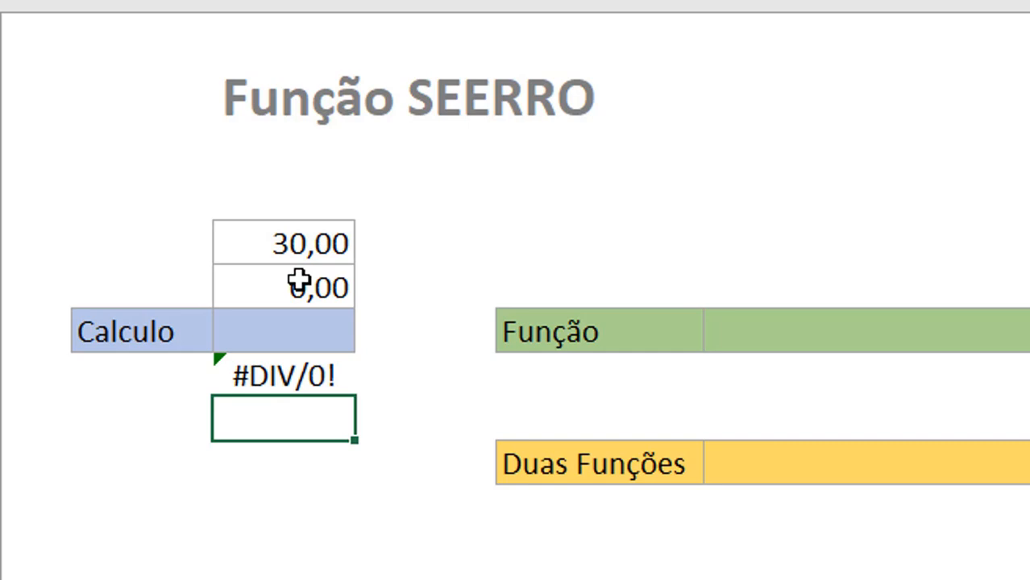
# Change the Calculo formula's error value to "Erro. Verifique os Valores" and review that argument in the formula.
pyautogui.doubleClick(296, 331)
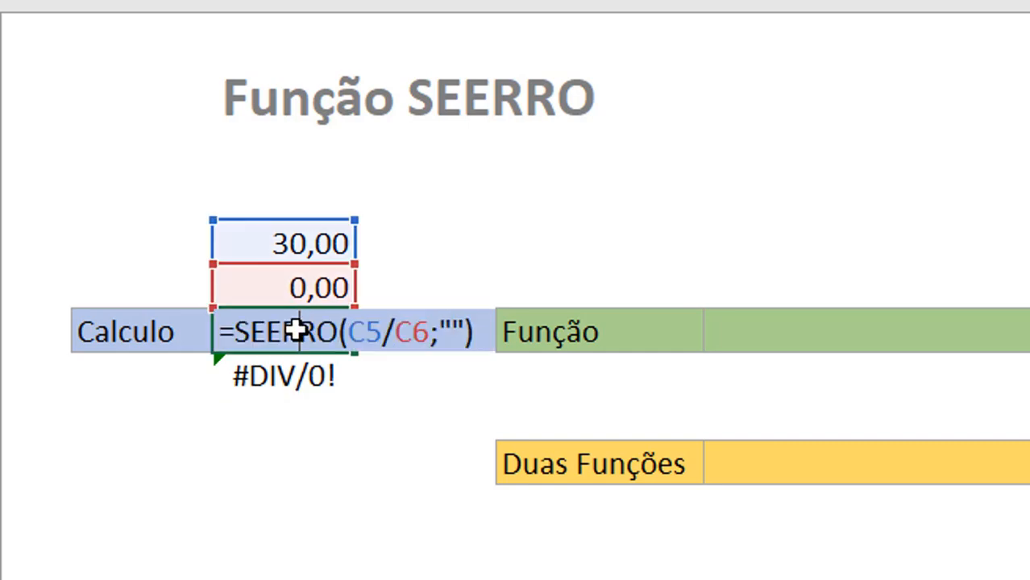
pyautogui.click(465, 331)
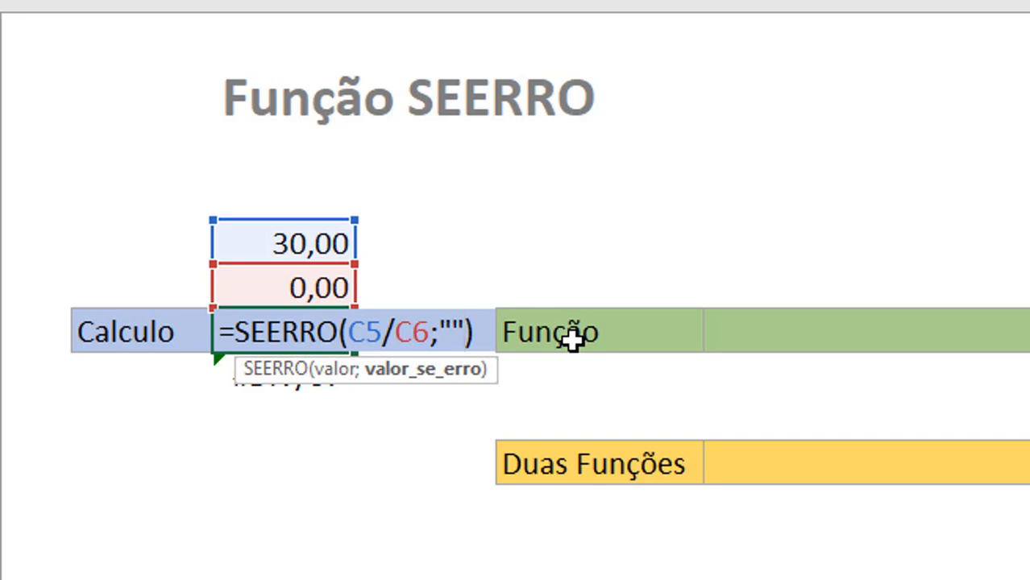
pyautogui.press('Left')
pyautogui.write('Erro')
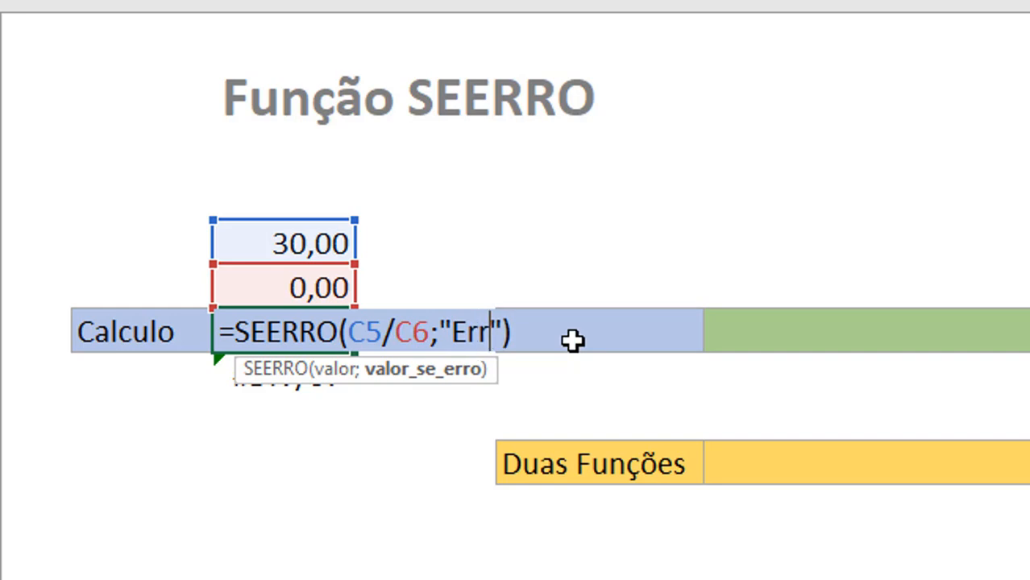
pyautogui.write('. Verifique os Valores')
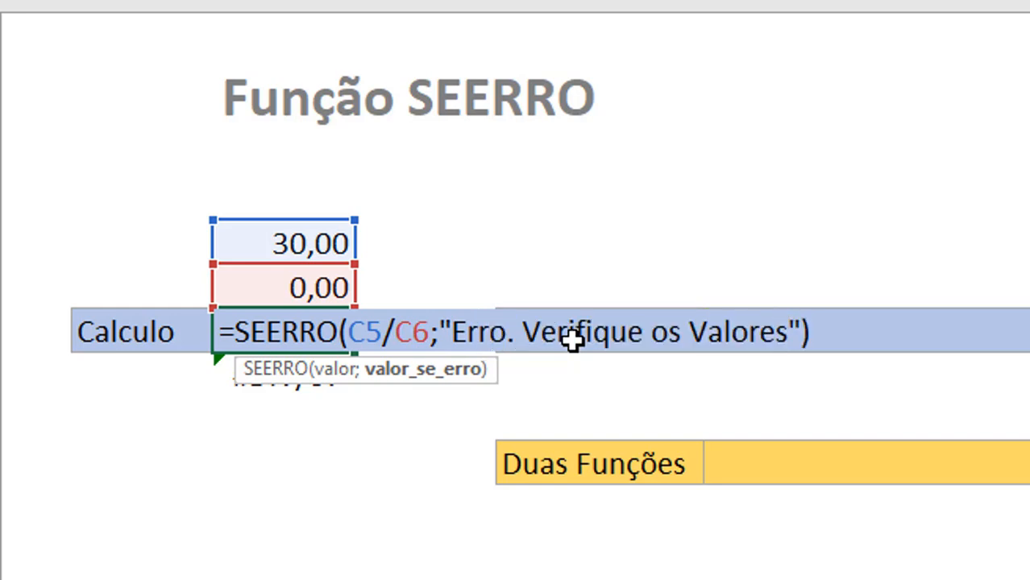
pyautogui.press('Return')
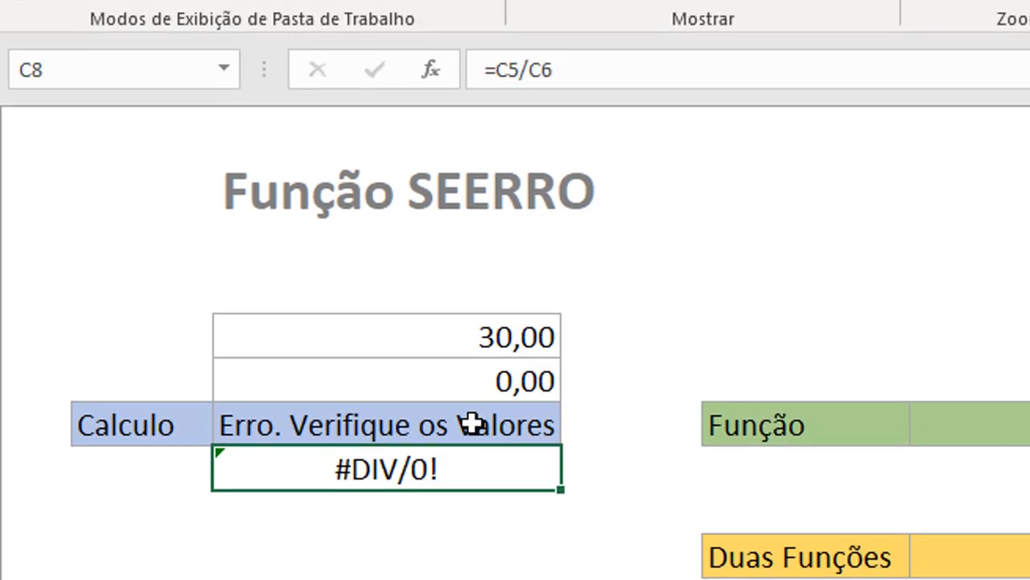
pyautogui.doubleClick(473, 330)
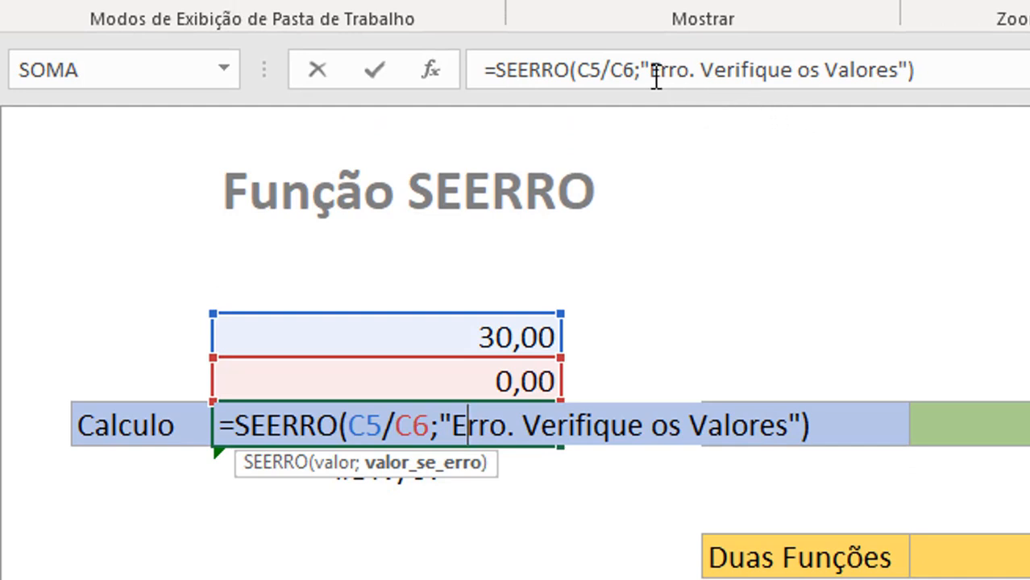
pyautogui.moveTo(642, 61); pyautogui.dragTo(911, 73)
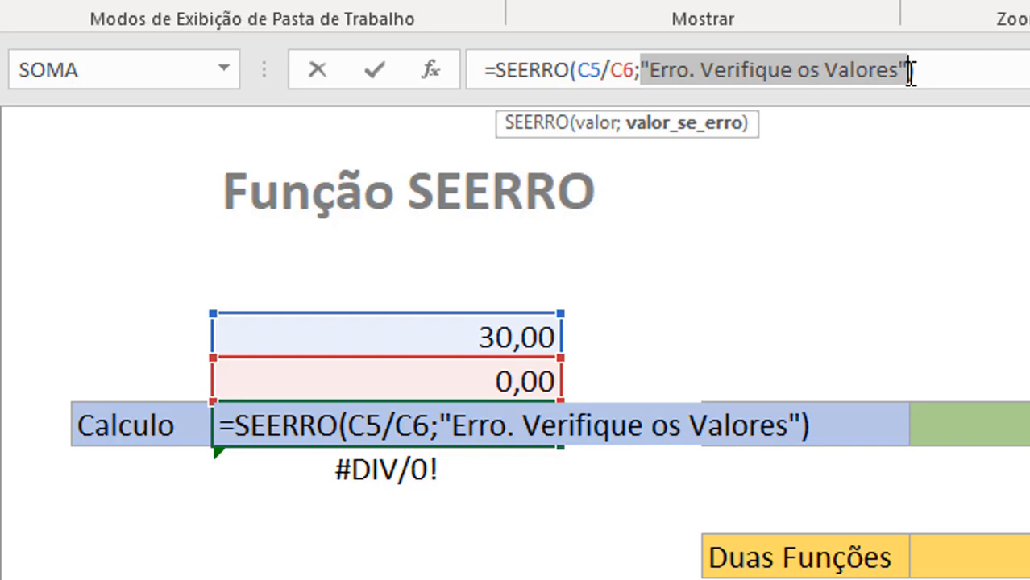
pyautogui.press('Return')
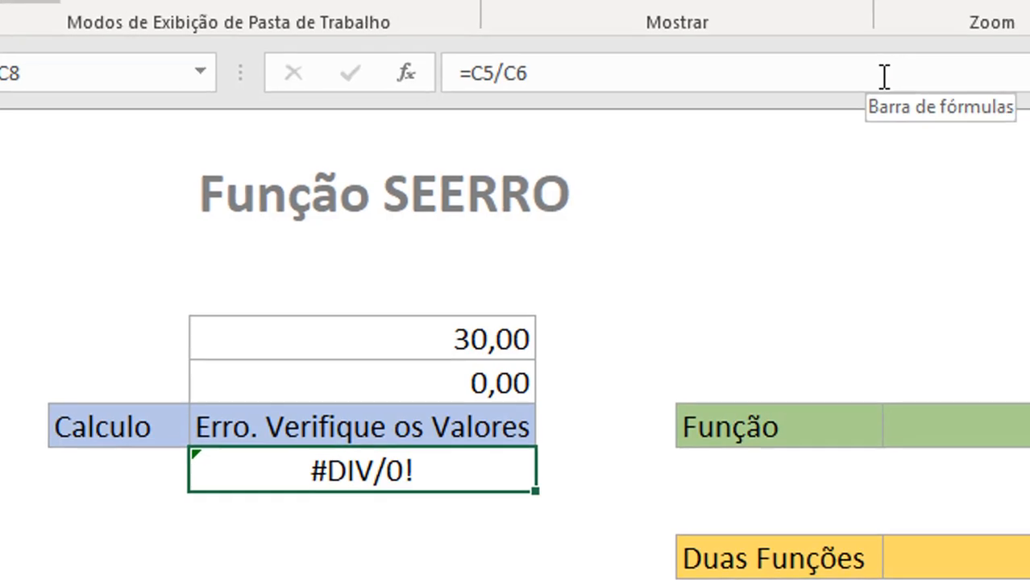
# Enter =PROCV(F6;Tabela!B4:G19;2;0) in the green cell F7 beside Função, taking the table range from the Tabela sheet.
pyautogui.press('Right')
pyautogui.press('Right')
pyautogui.press('Up')
pyautogui.press('Right')
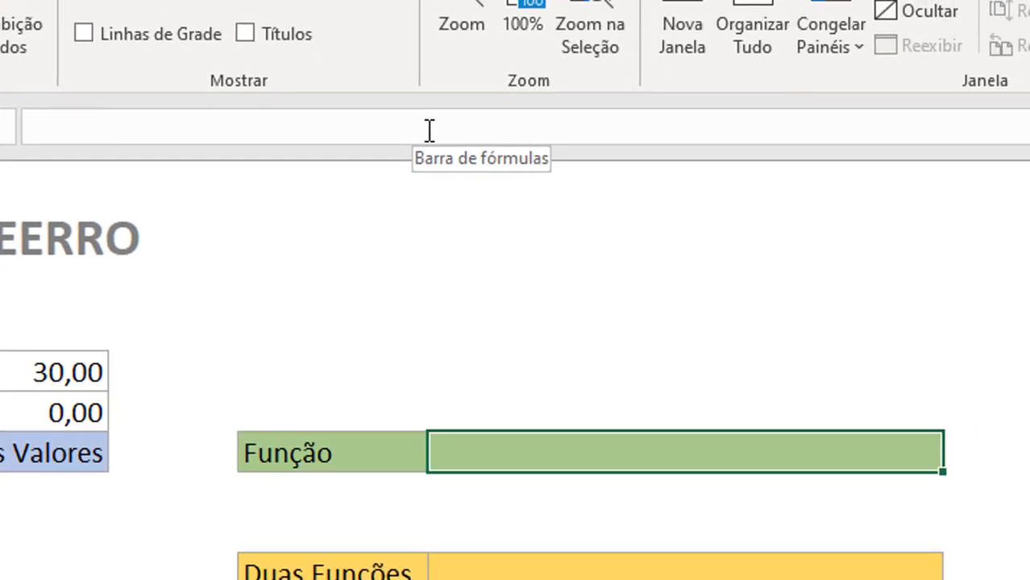
pyautogui.write('=procv(')
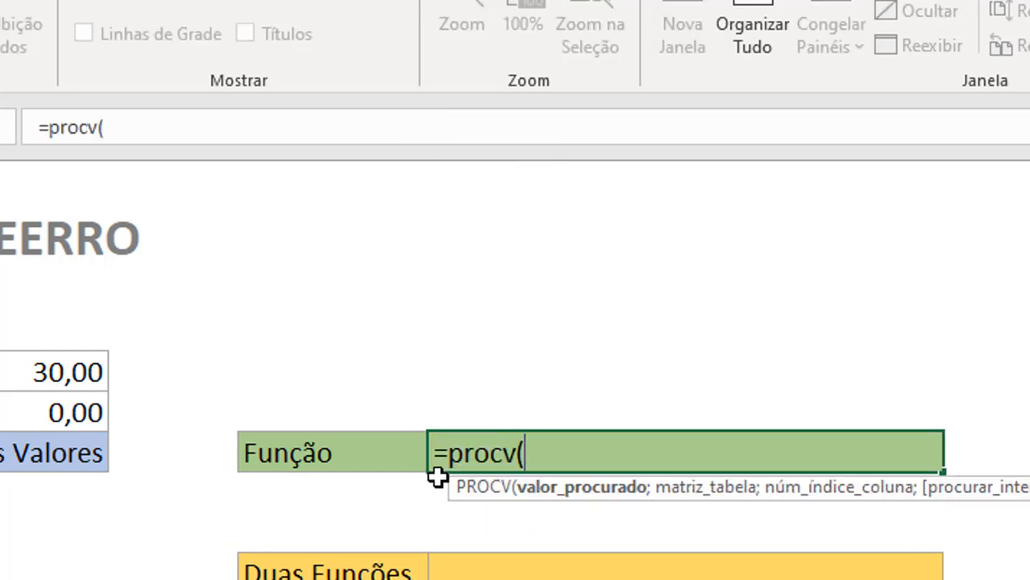
pyautogui.click(464, 410)
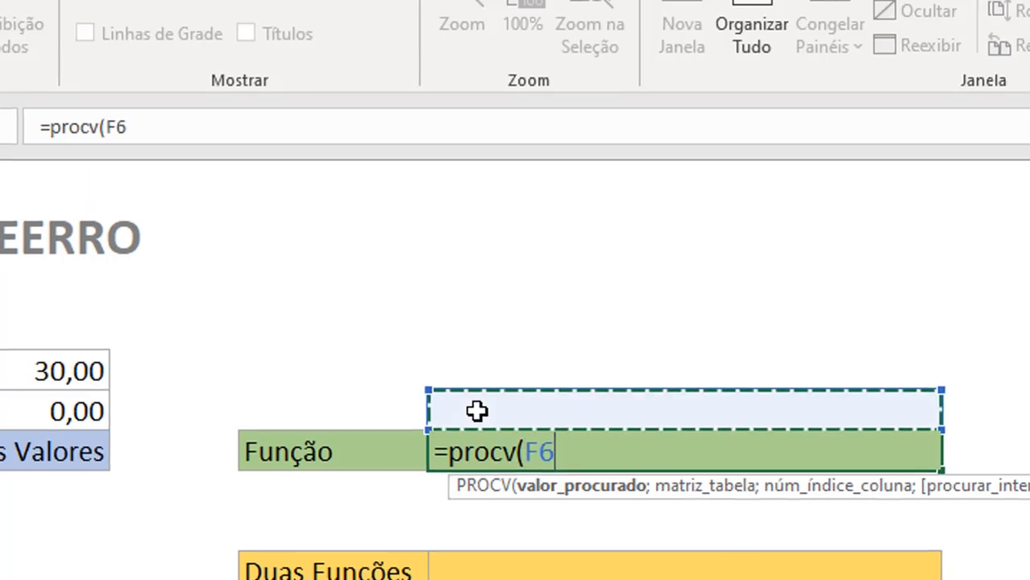
pyautogui.write(';')
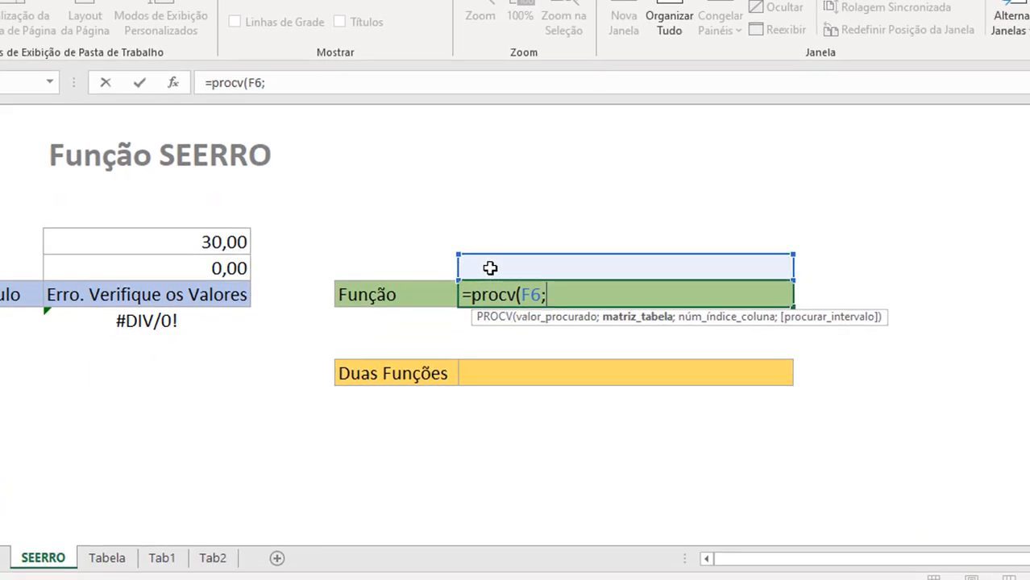
pyautogui.click(107, 558)
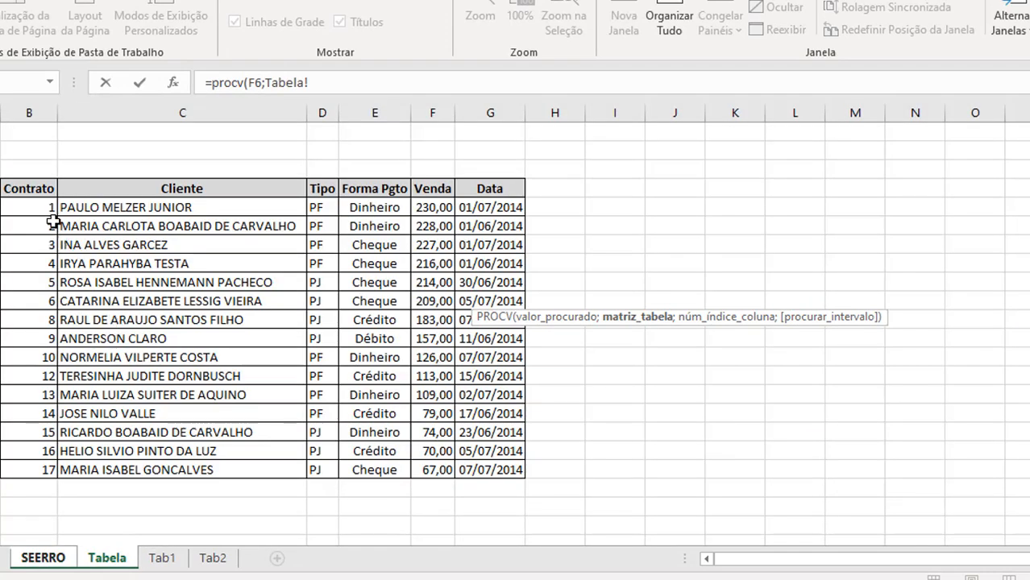
pyautogui.moveTo(45, 192); pyautogui.dragTo(488, 476)
pyautogui.write(';')
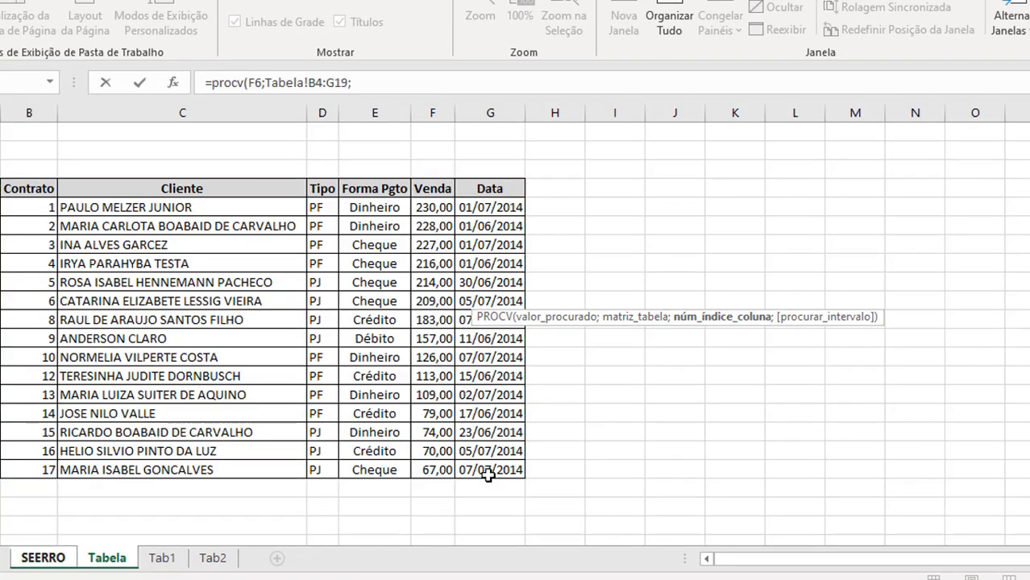
pyautogui.write('2;0')
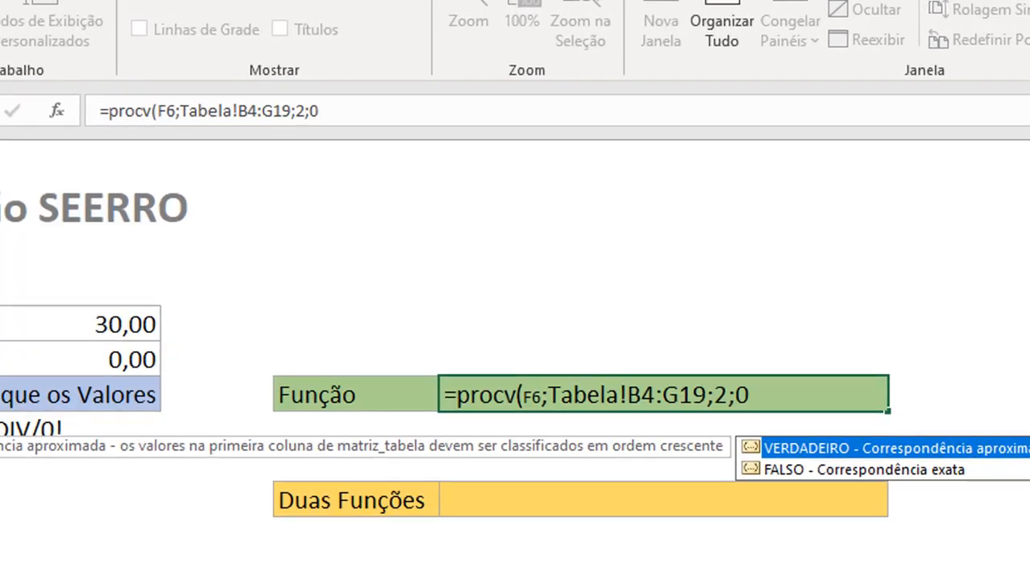
pyautogui.press('Return')
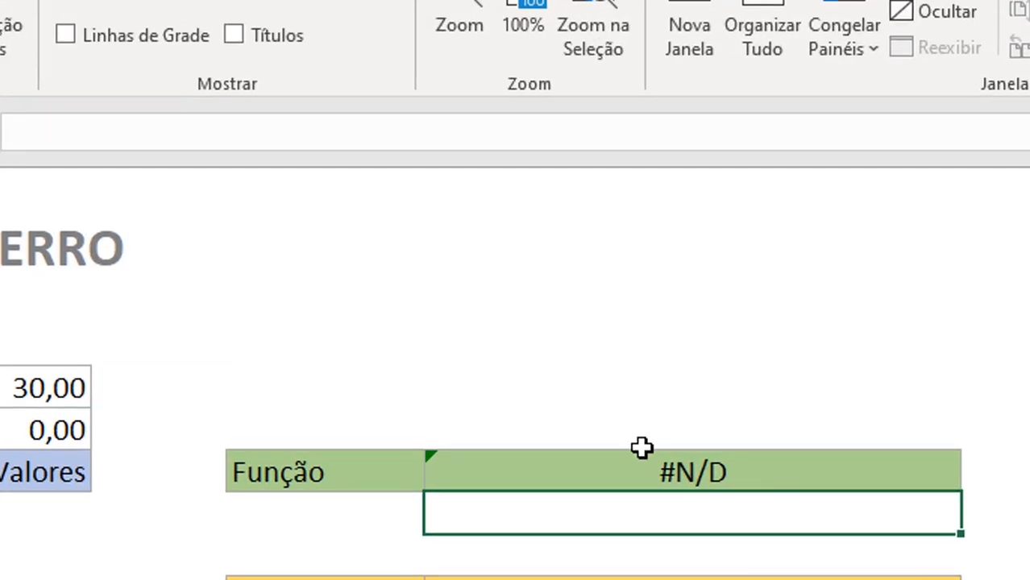
# Test the lookup with the value 1 in cell F6, and replace it with 7.
pyautogui.moveTo(650, 467); pyautogui.dragTo(543, 407)
pyautogui.click(553, 427)
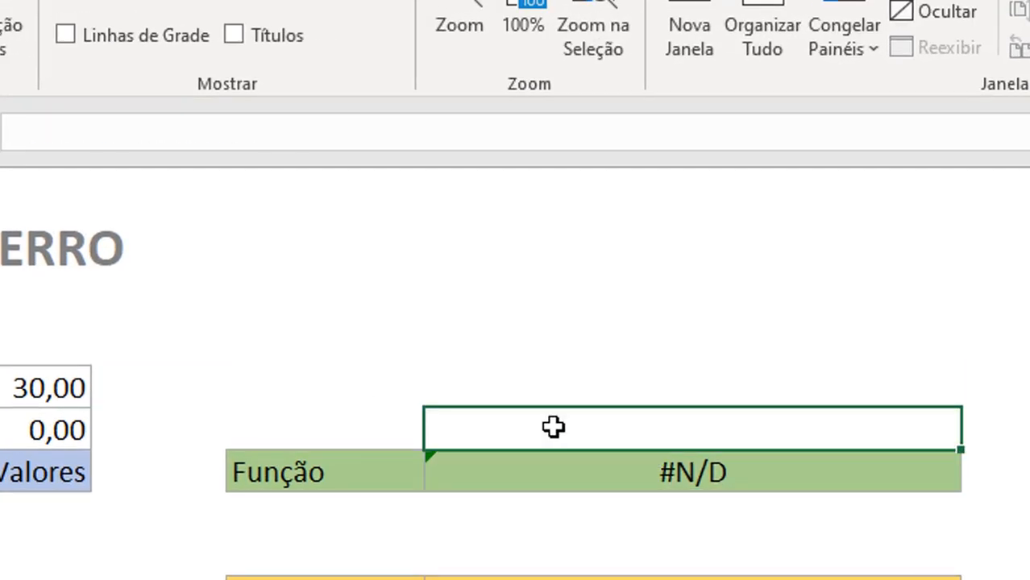
pyautogui.write('1')
pyautogui.press('Return')
pyautogui.click(553, 427)
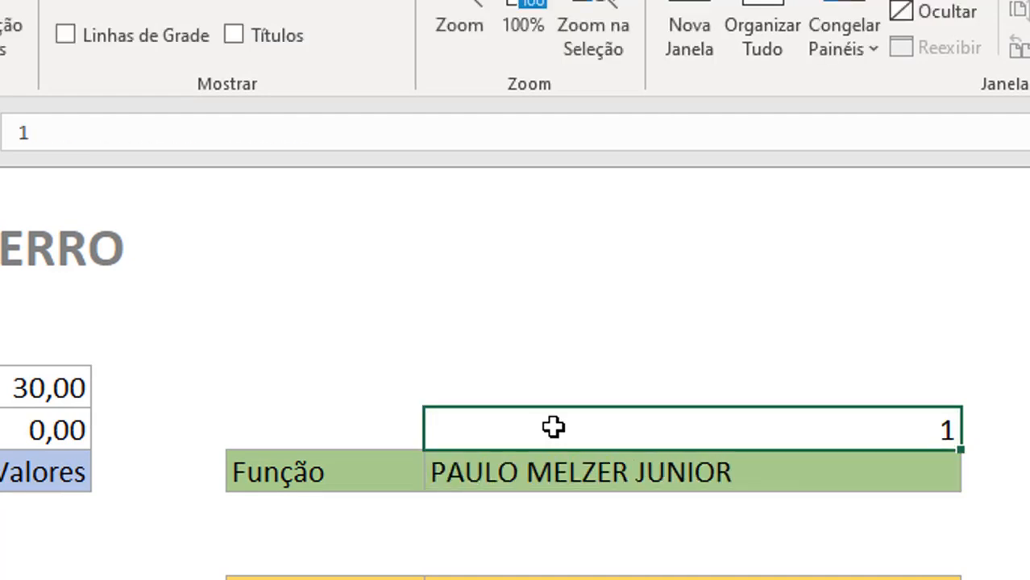
pyautogui.write('7')
pyautogui.press('Return')
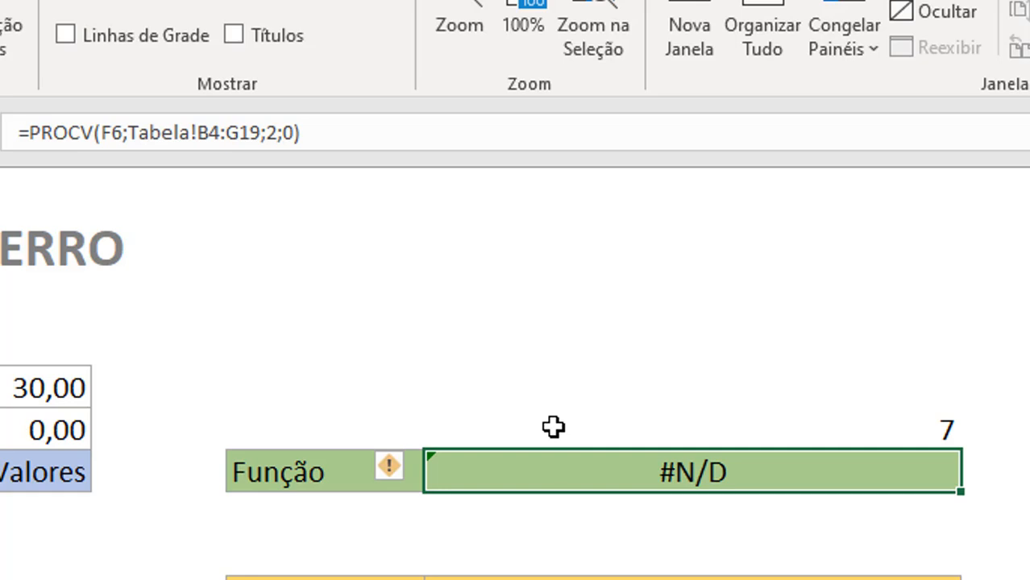
# Wrap the PROCV formula in the green cell F7 in a SEERRO with "" as its error value.
pyautogui.doubleClick(637, 466)
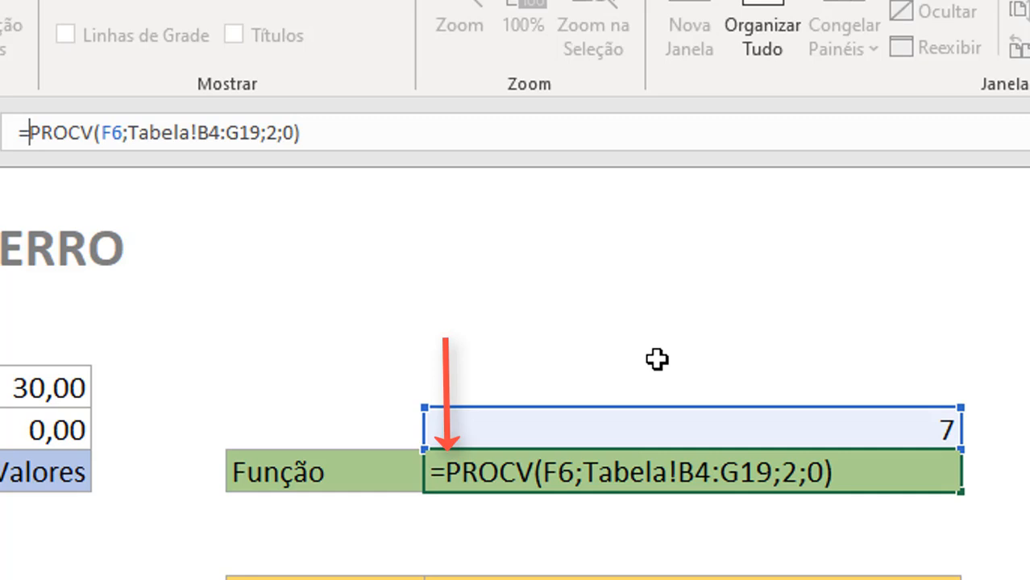
pyautogui.write('seerro(')
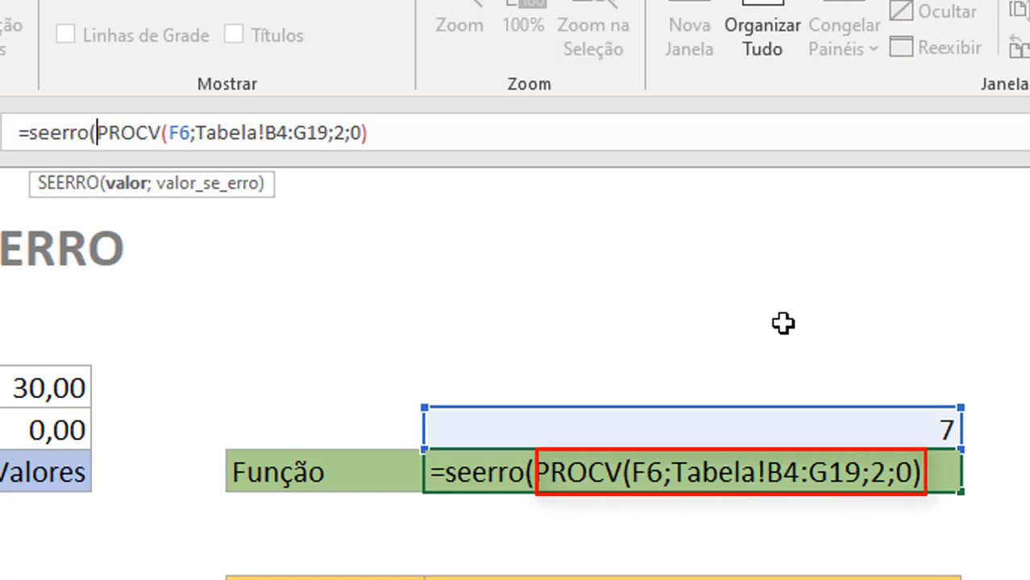
pyautogui.click(426, 131)
pyautogui.write(';')
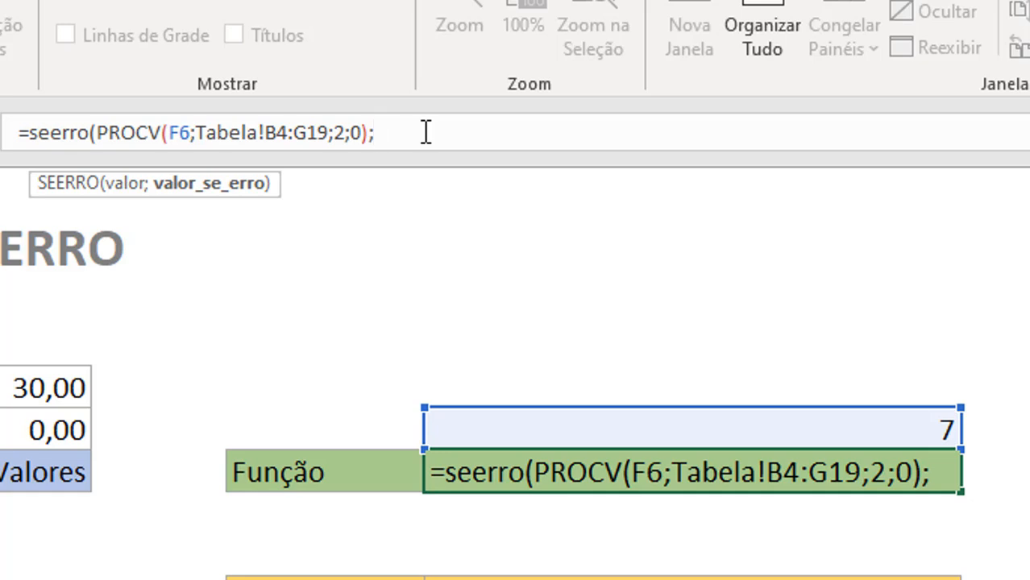
pyautogui.write('"")')
pyautogui.press('Return')
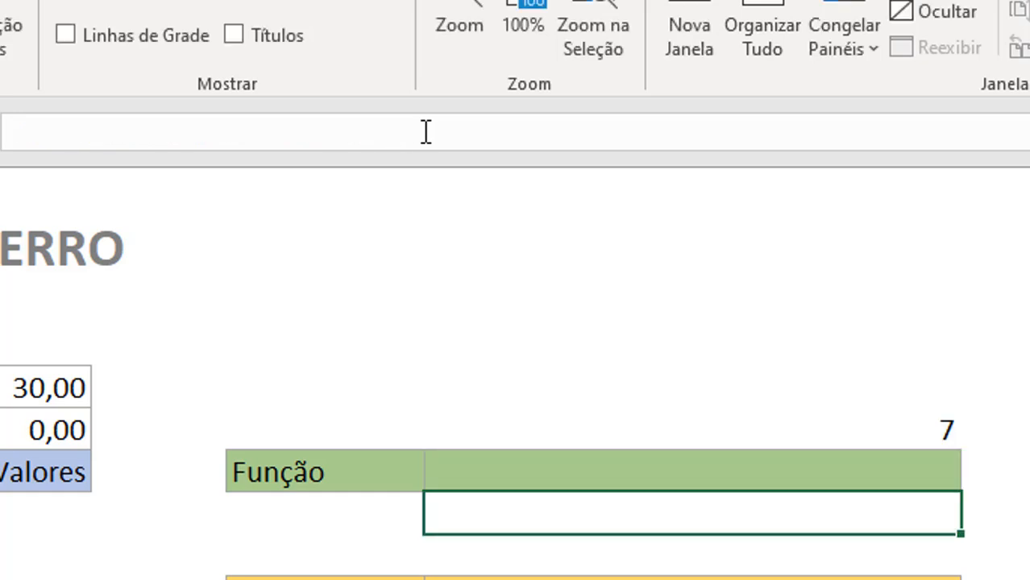
pyautogui.press('Up')
pyautogui.press('Up')
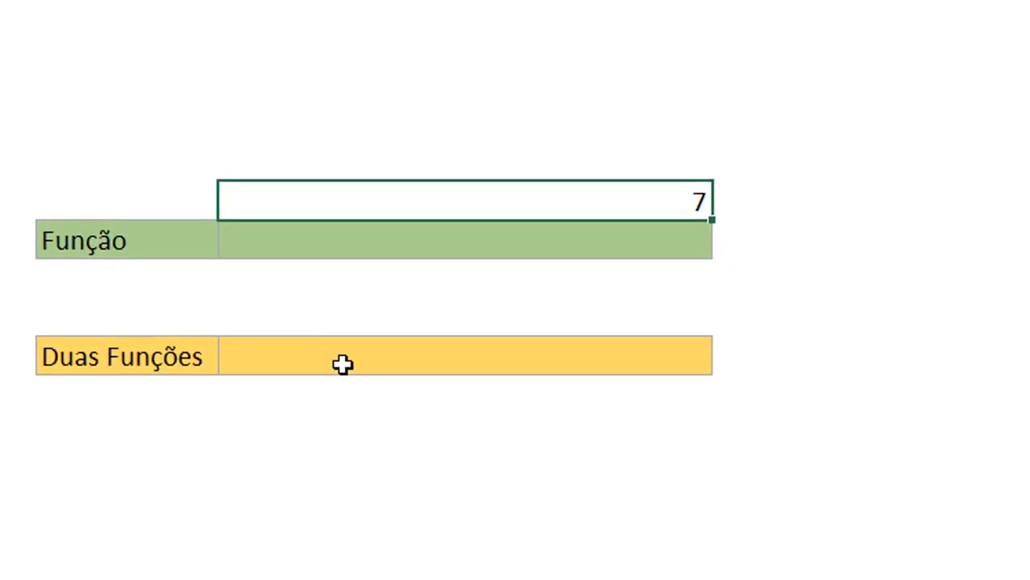
# Begin a SEERRO formula in the yellow cell F10 beside Duas Funções, with PROCV(F9;'Tab1'!B3:G11;2;0) as its first argument.
pyautogui.click(559, 579)
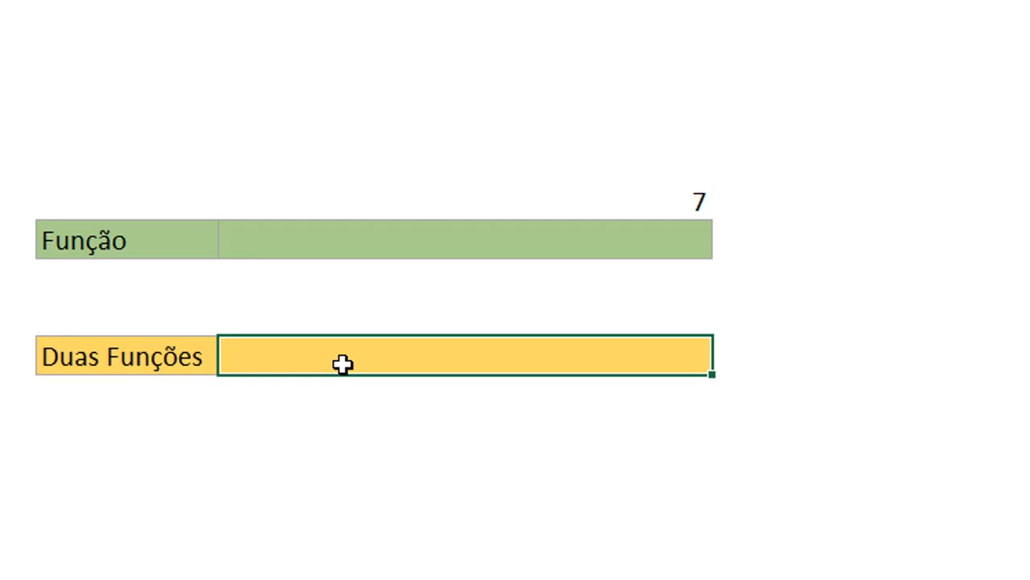
pyautogui.write('=')
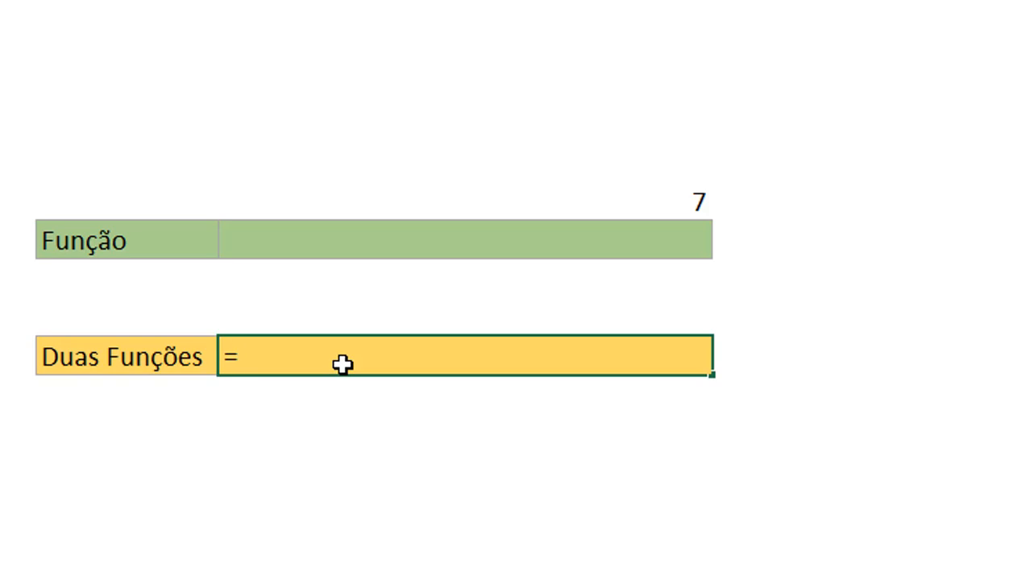
pyautogui.write('se')
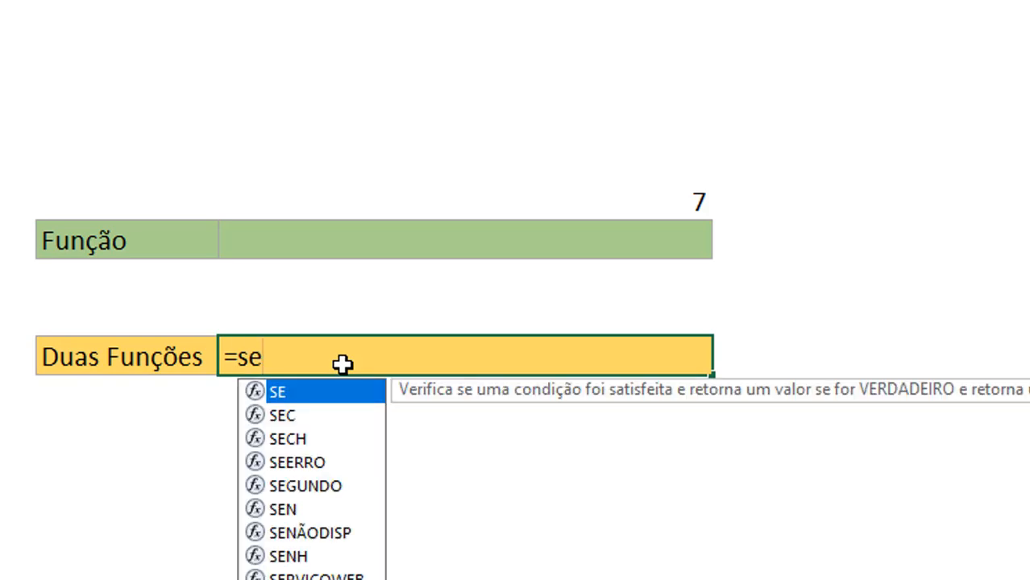
pyautogui.write('ERRO(')
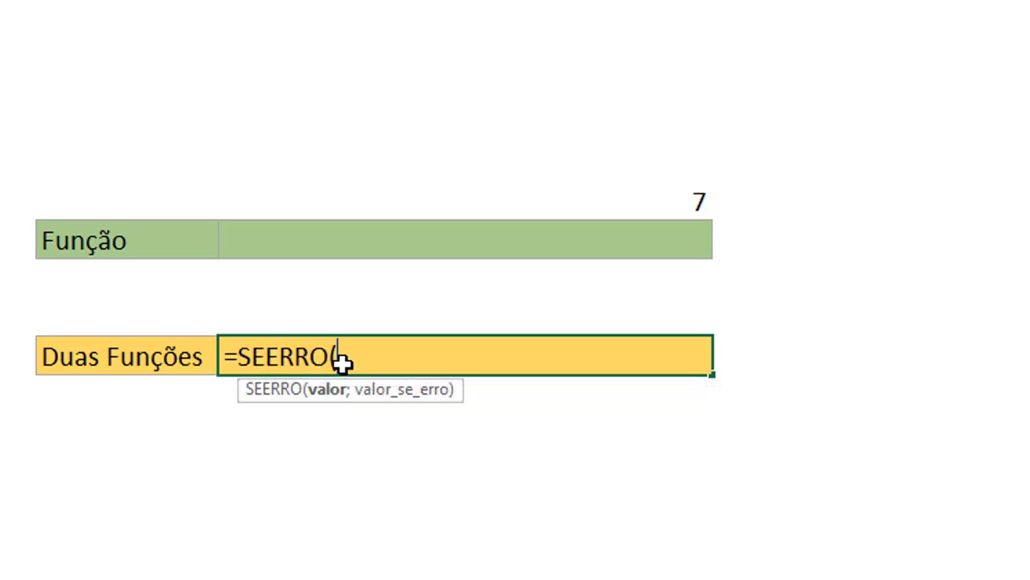
pyautogui.write('procv(')
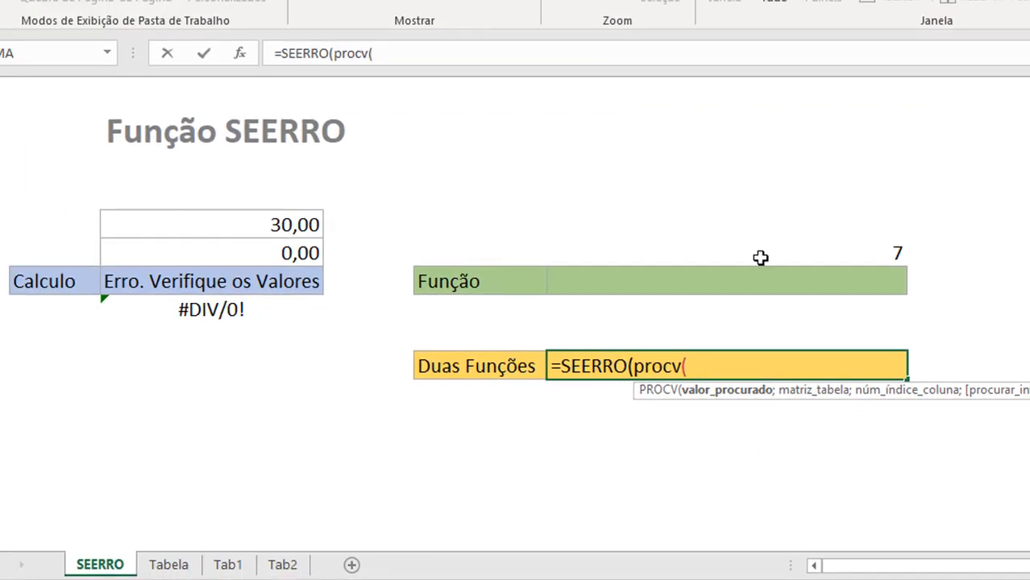
pyautogui.click(775, 342)
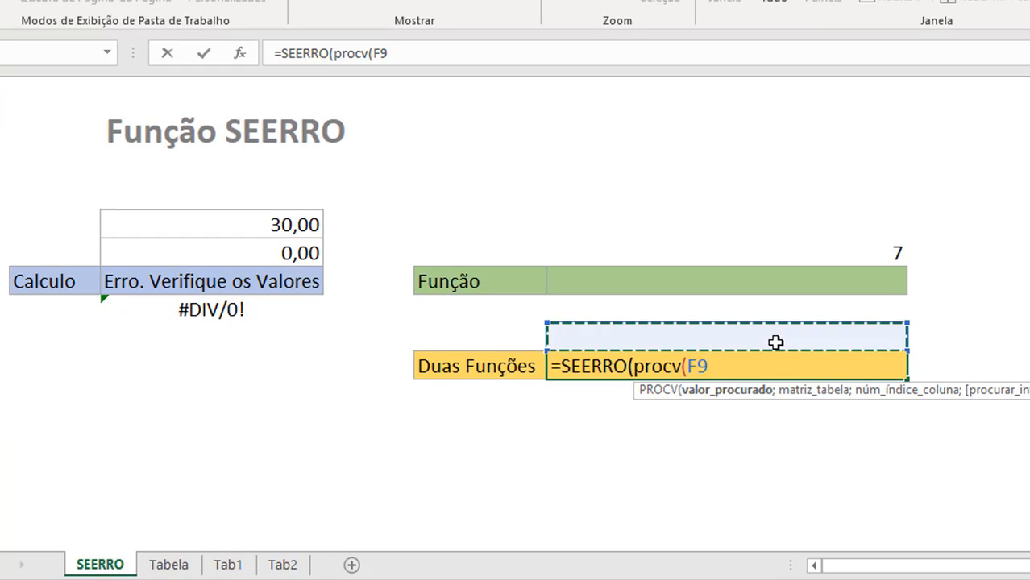
pyautogui.write(';')
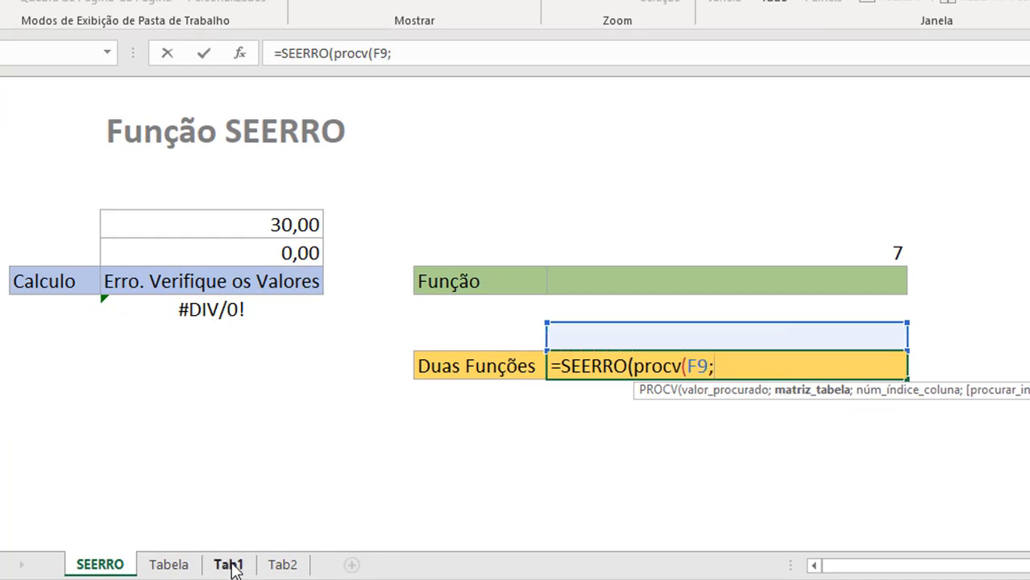
pyautogui.click(227, 564)
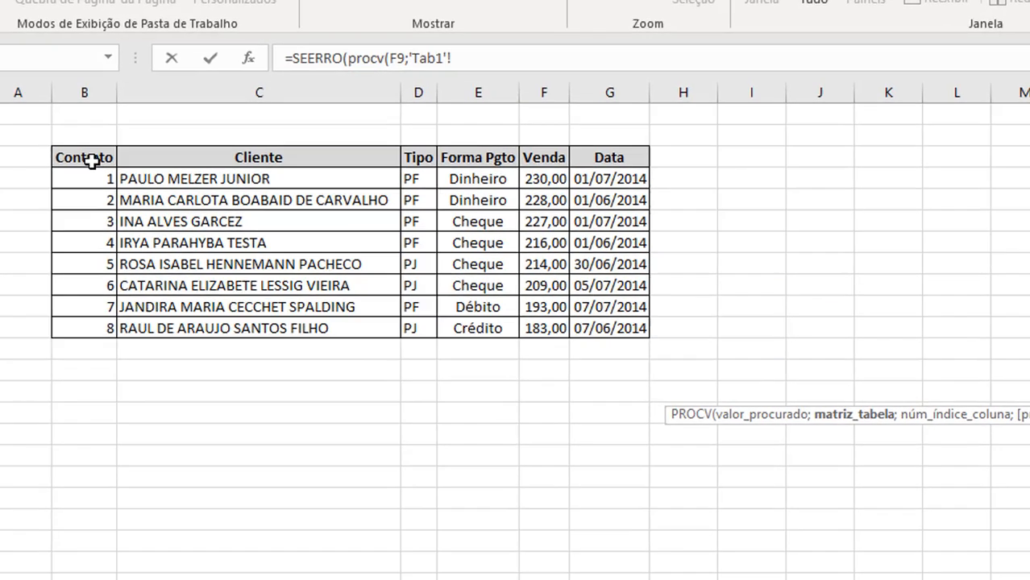
pyautogui.moveTo(91, 160); pyautogui.dragTo(599, 331)
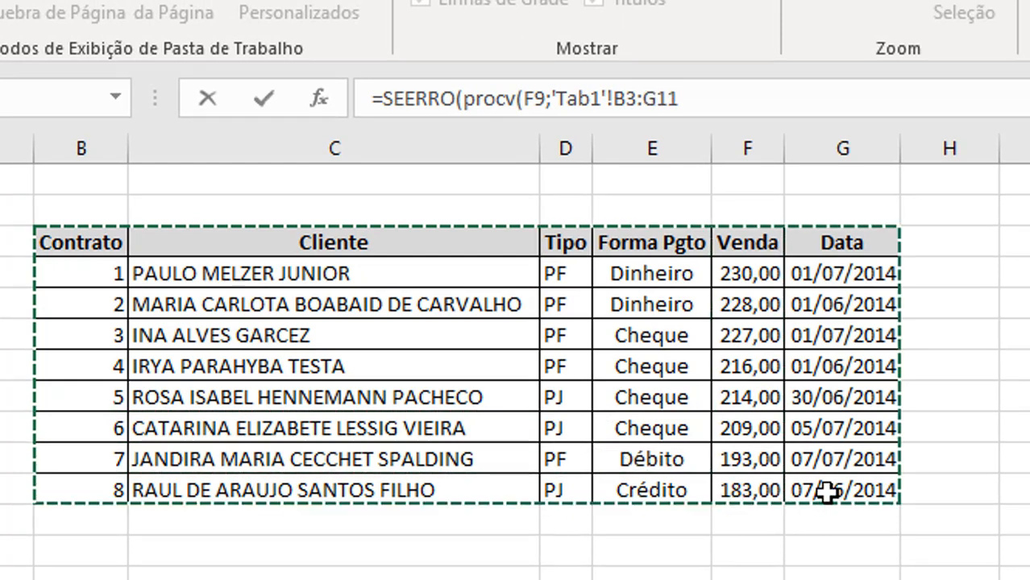
pyautogui.write(';')
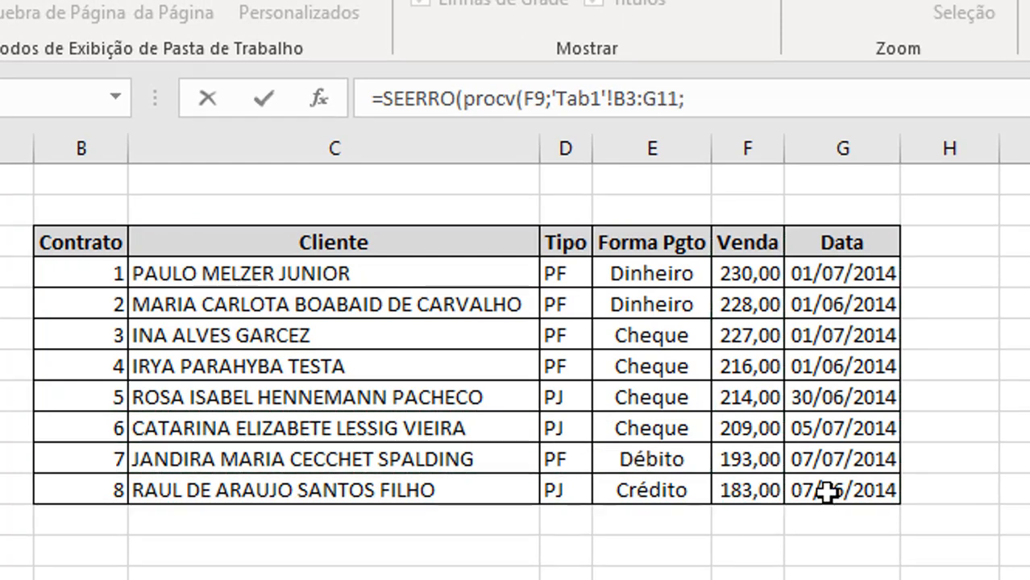
pyautogui.write('2;0')
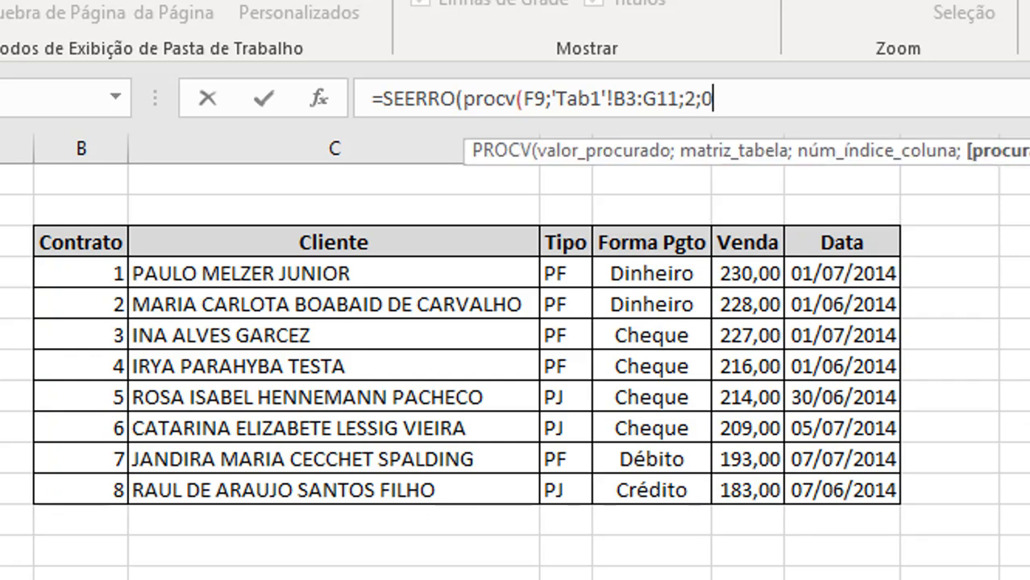
pyautogui.write(')')
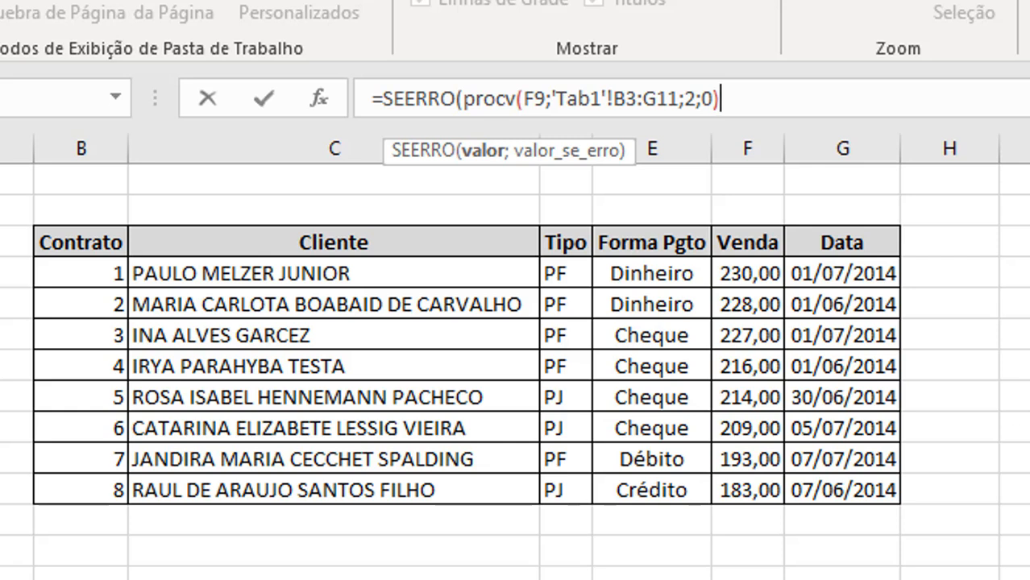
pyautogui.write(';')
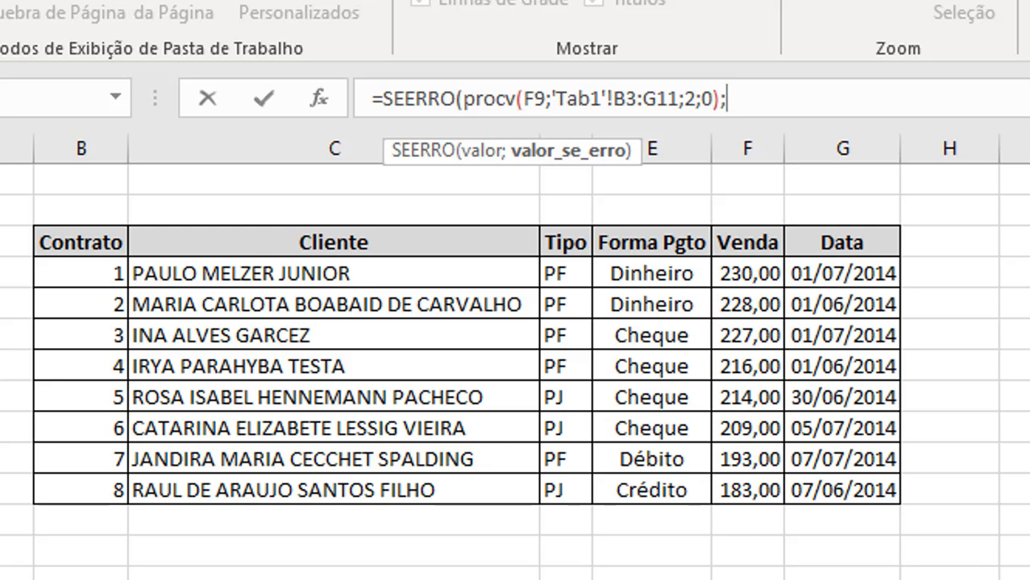
# Complete the Duas Funções formula with PROCV(SEERRO!F9;'Tab2'!B3:G12;2;0) as the SEERRO error value.
pyautogui.write('procv(')
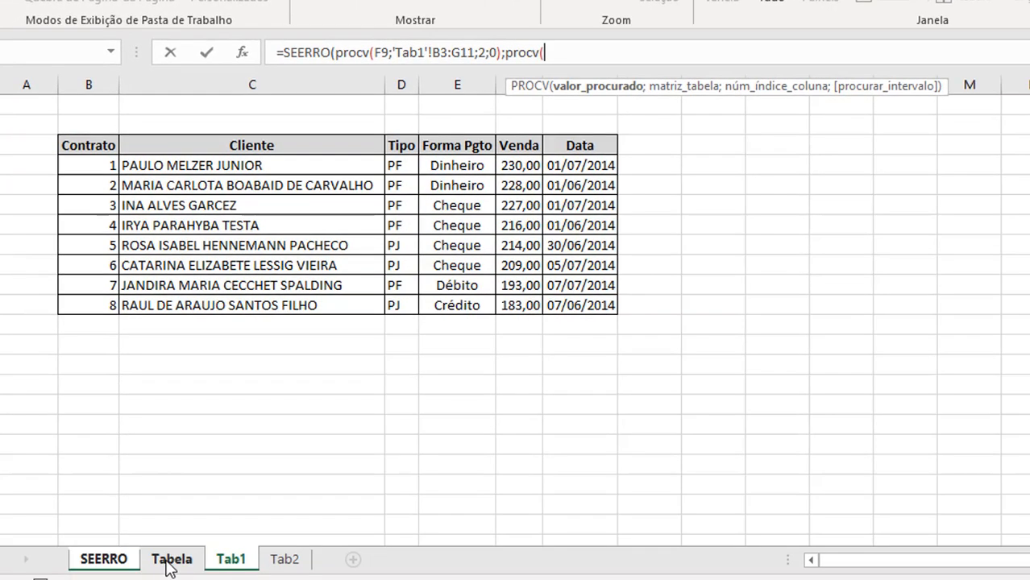
pyautogui.click(171, 562)
pyautogui.click(127, 562)
pyautogui.click(692, 334)
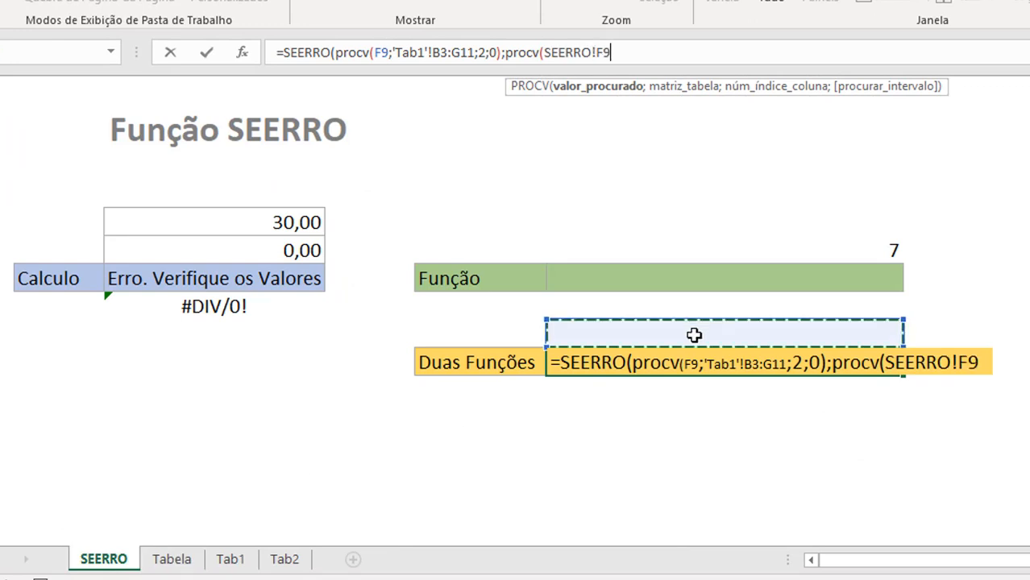
pyautogui.write(';')
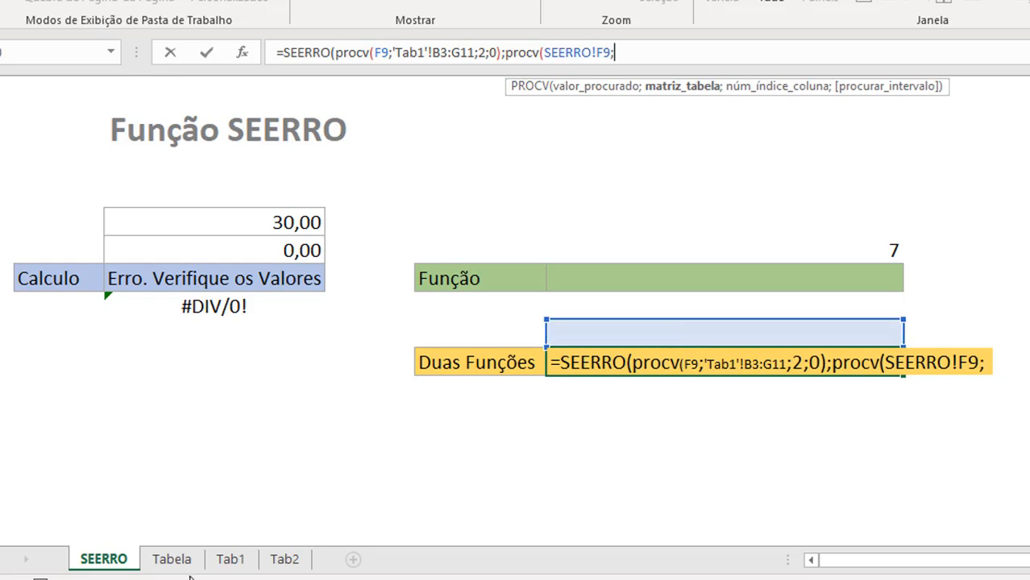
pyautogui.click(282, 560)
pyautogui.moveTo(104, 145); pyautogui.dragTo(578, 329)
pyautogui.write(';2')
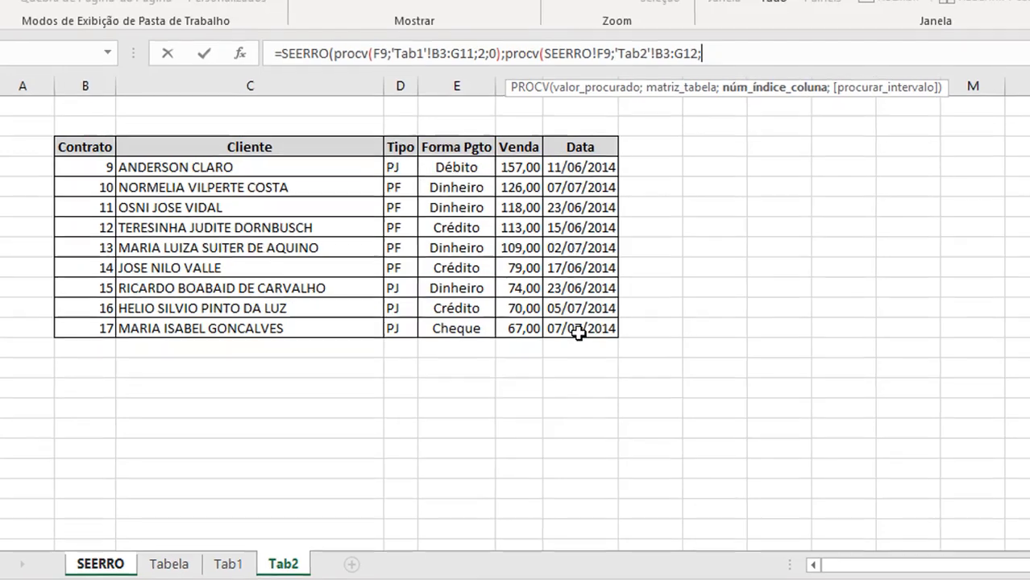
pyautogui.write(';0)')
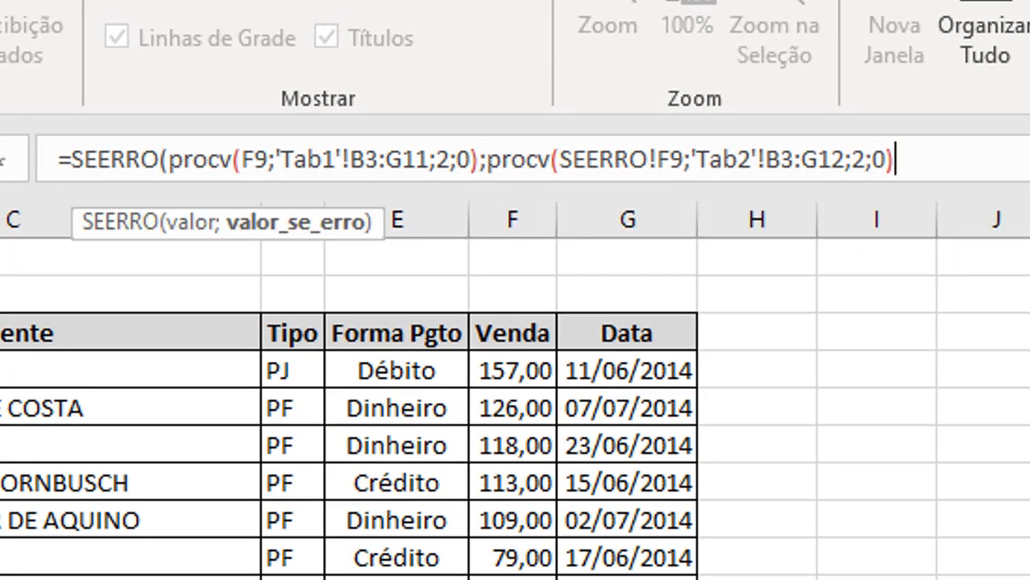
pyautogui.write(')')
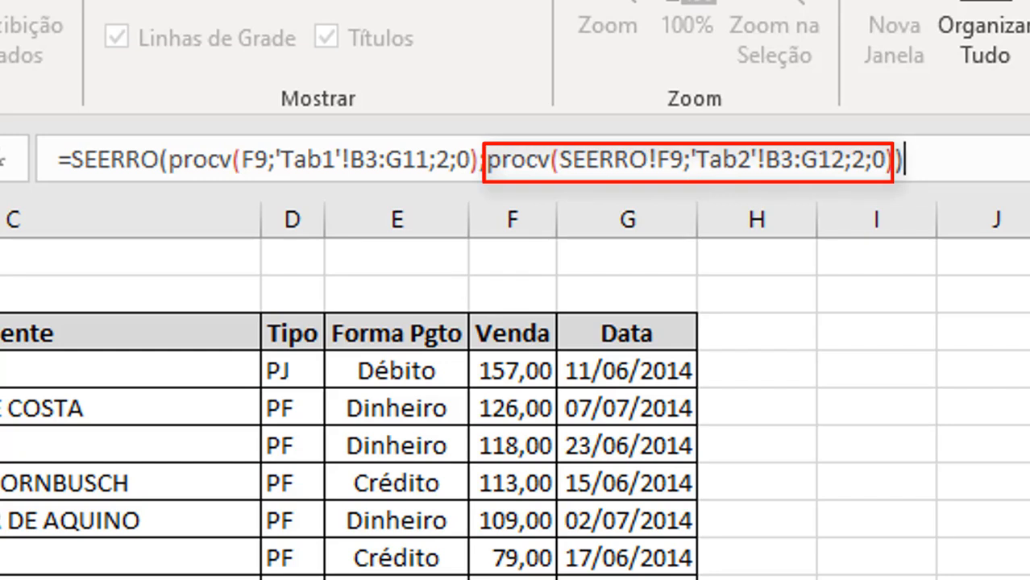
pyautogui.press('Return')
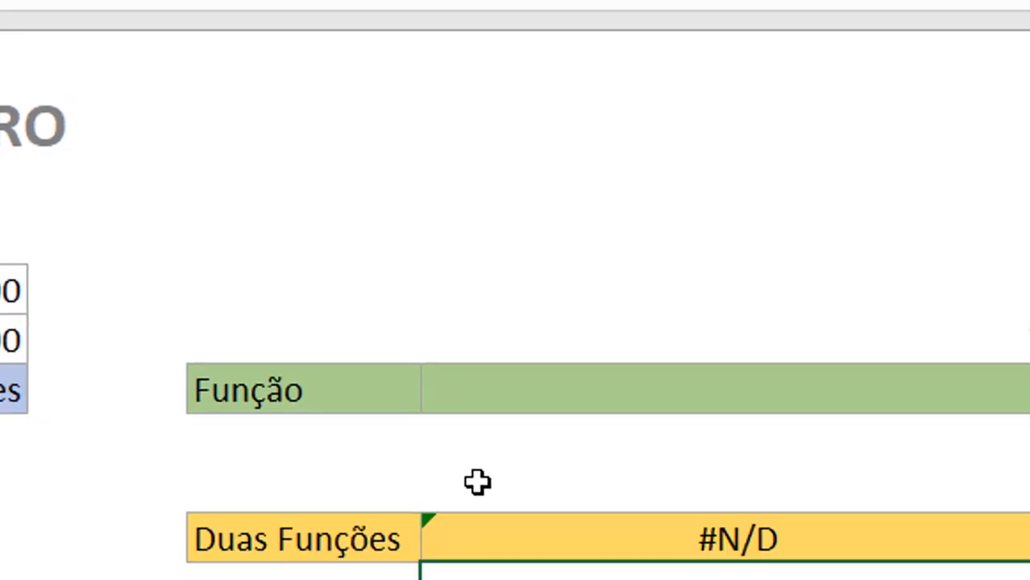
# Test the two-table lookup with the values 1 and 10 in cell F9 above Duas Funções.
pyautogui.click(747, 282)
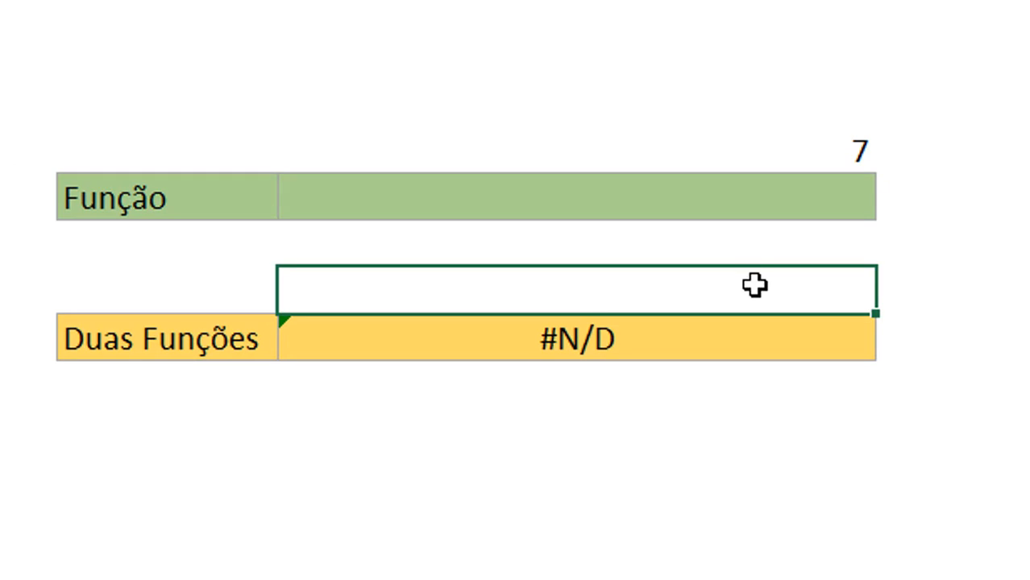
pyautogui.write('1')
pyautogui.press('Return')
pyautogui.press('Up')
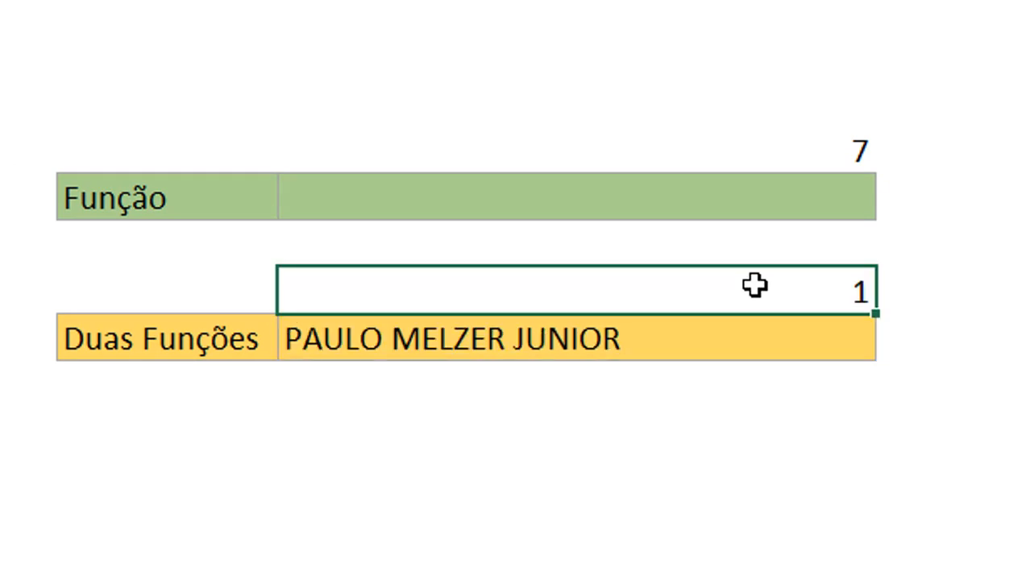
pyautogui.write('10')
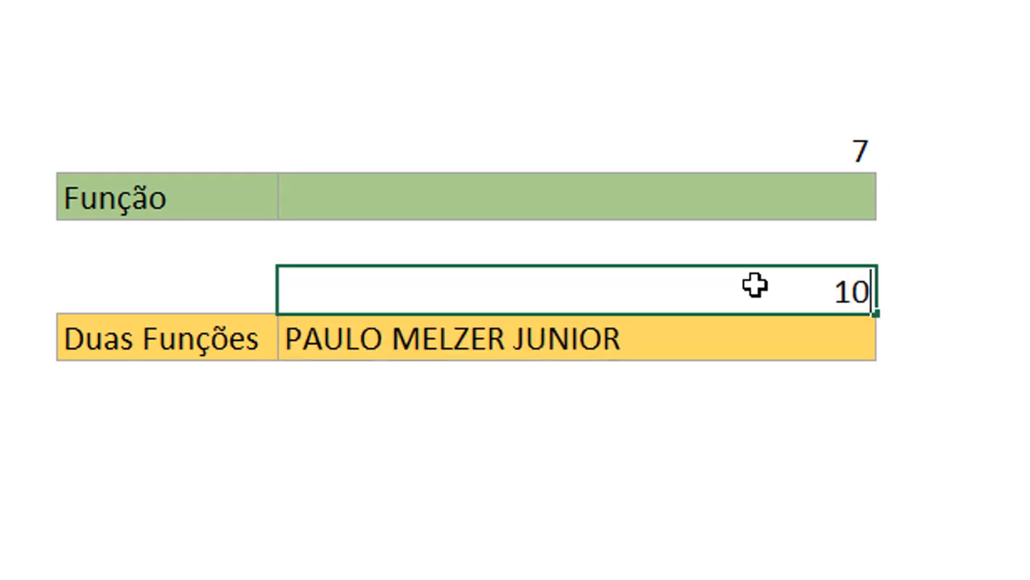
pyautogui.press('Return')
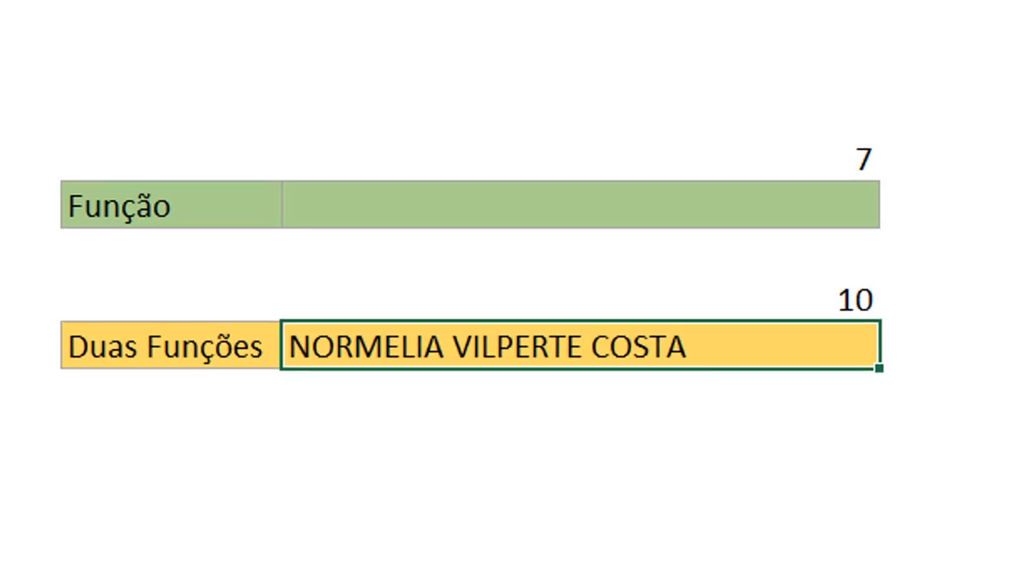
# Wrap the second PROCV of the Duas Funções formula in a nested SEERRO with "" as its error value.
pyautogui.click(350, 80)
pyautogui.press('Right')
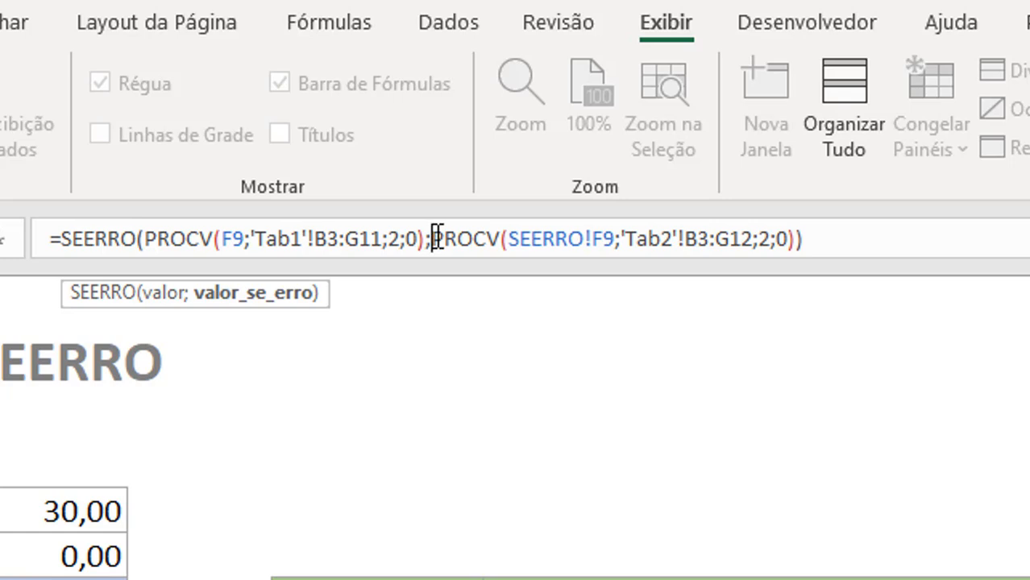
pyautogui.write('SEERRO(')
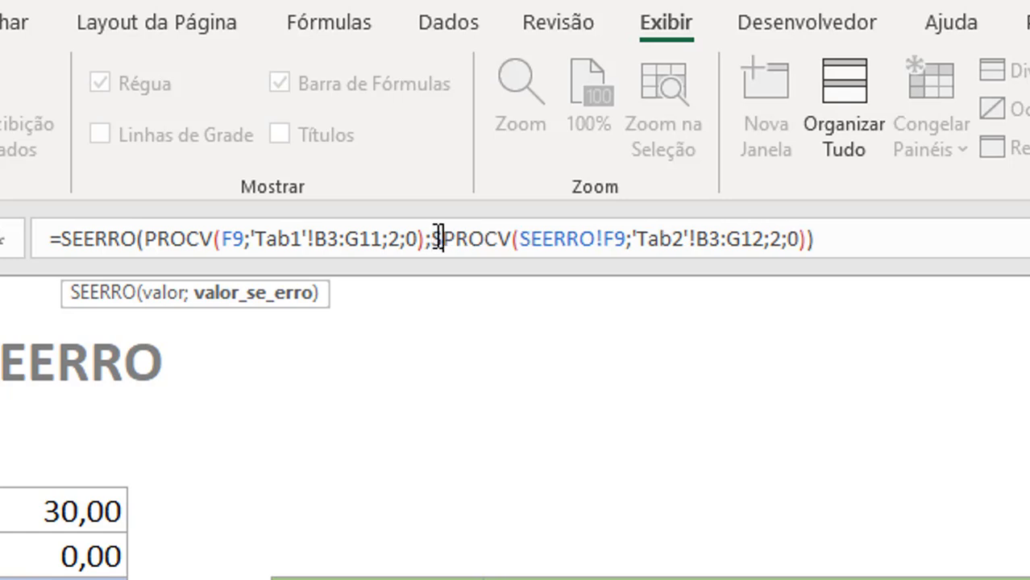
pyautogui.press('Right')
pyautogui.press('Right')
pyautogui.press('Right')
pyautogui.press('Right')
pyautogui.press('Right')
pyautogui.press('Right')
pyautogui.press('Right')
pyautogui.press('Right')
pyautogui.press('Right')
pyautogui.press('Right')
pyautogui.press('Right')
pyautogui.press('Right')
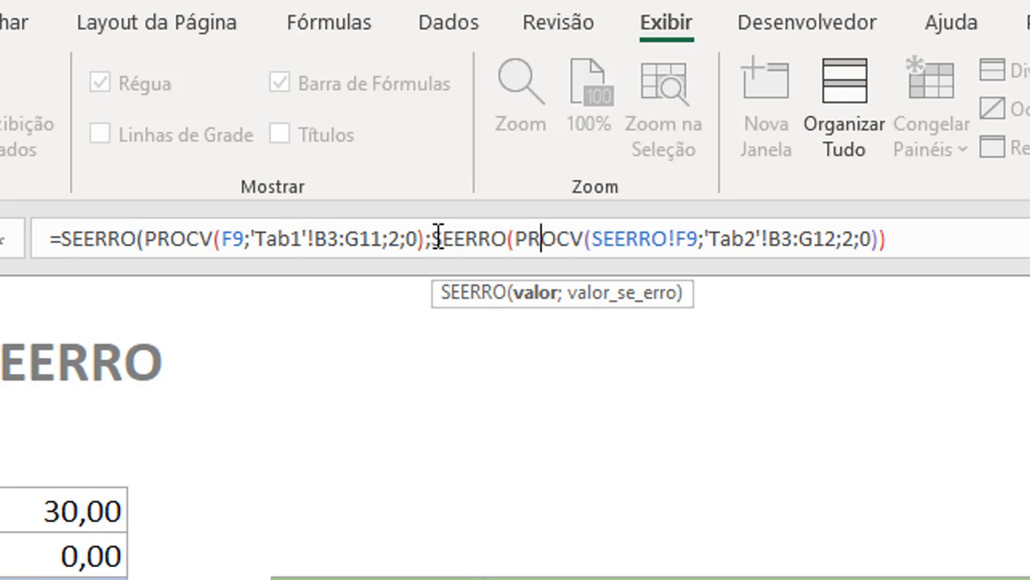
pyautogui.press('End')
pyautogui.press('Left')
pyautogui.write(';')
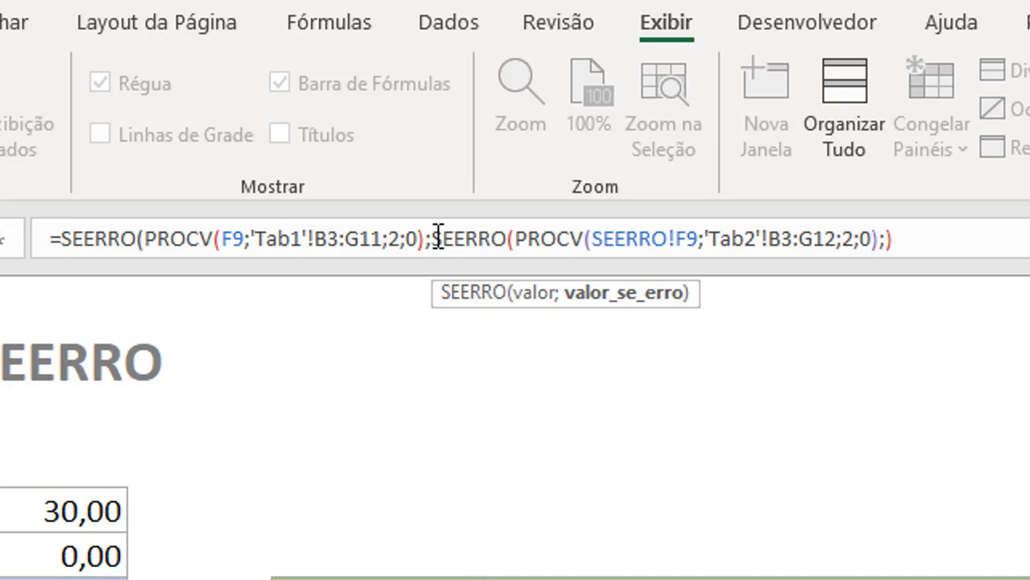
pyautogui.write('""")')
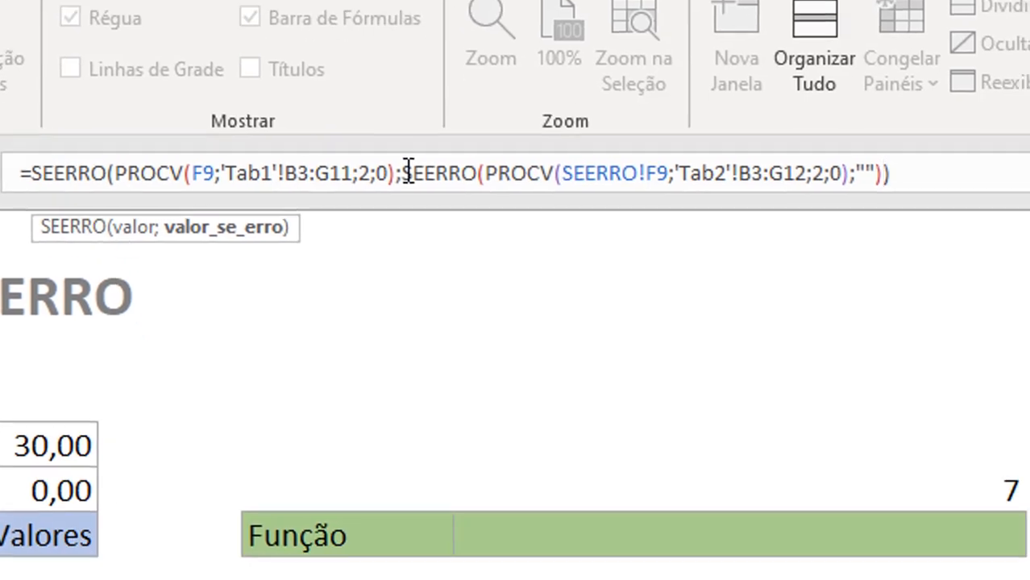
pyautogui.press('Return')
# Test the nested formula by setting the lookup value in cell F9 to 30.
pyautogui.press('Up')
pyautogui.press('Up')
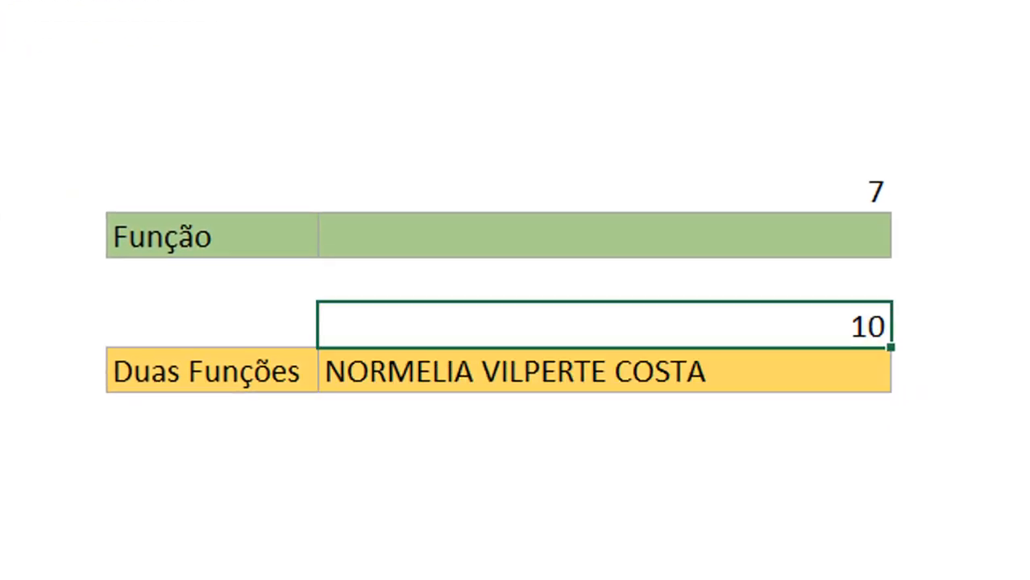
pyautogui.write('30')
pyautogui.press('Return')
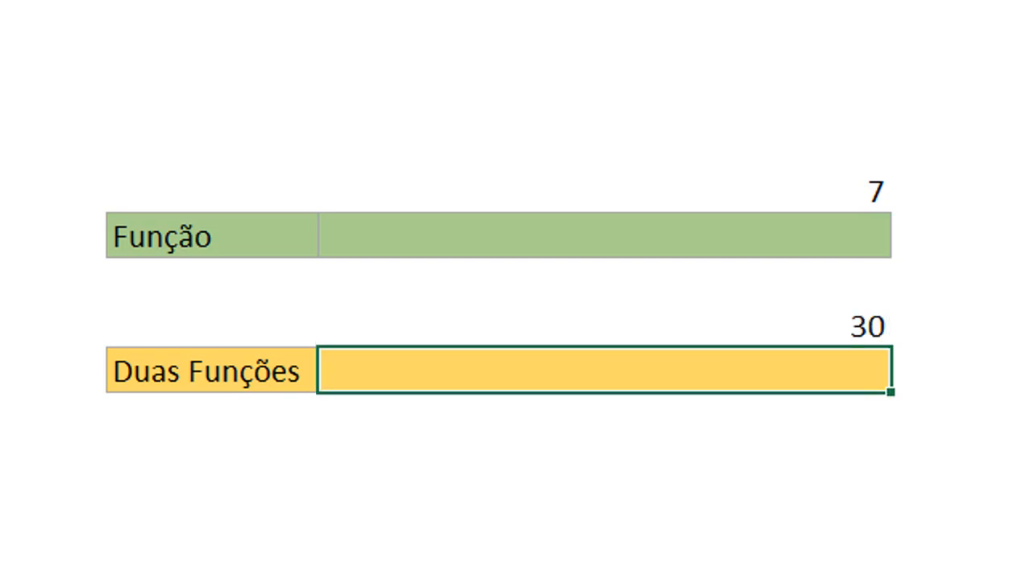